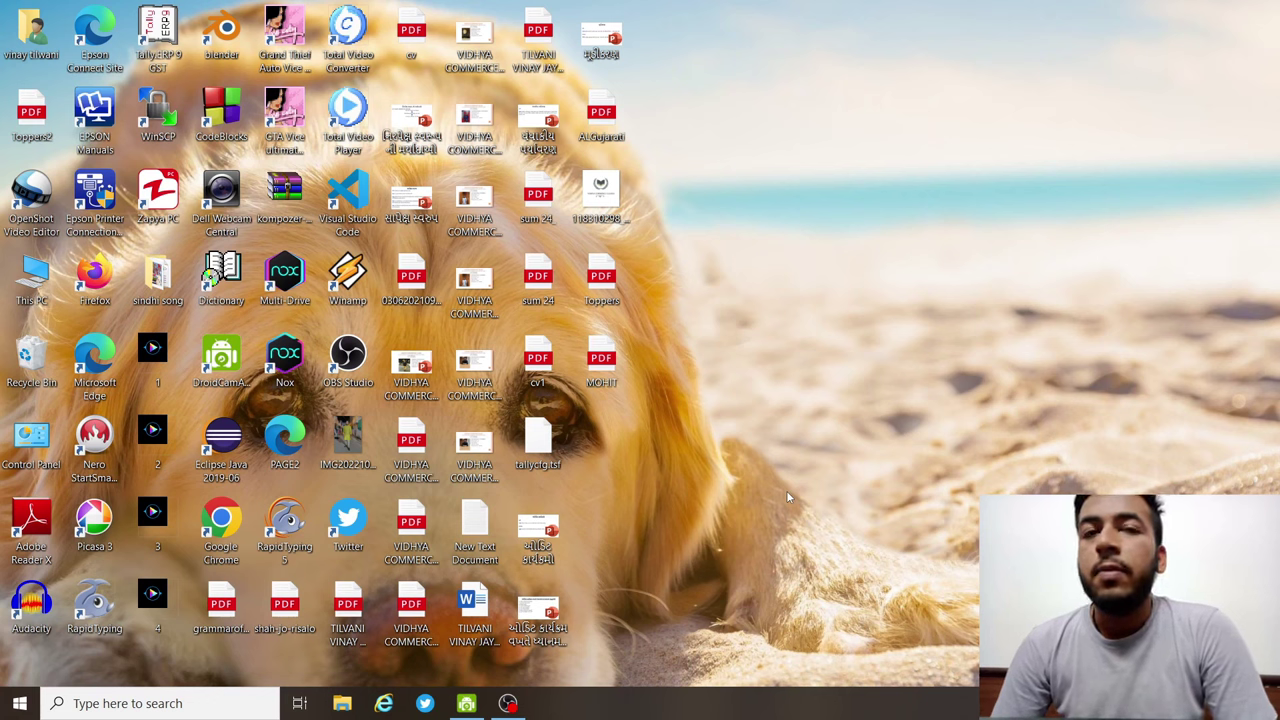
- Open Google Chrome and go to google.com
double_click(221, 525)
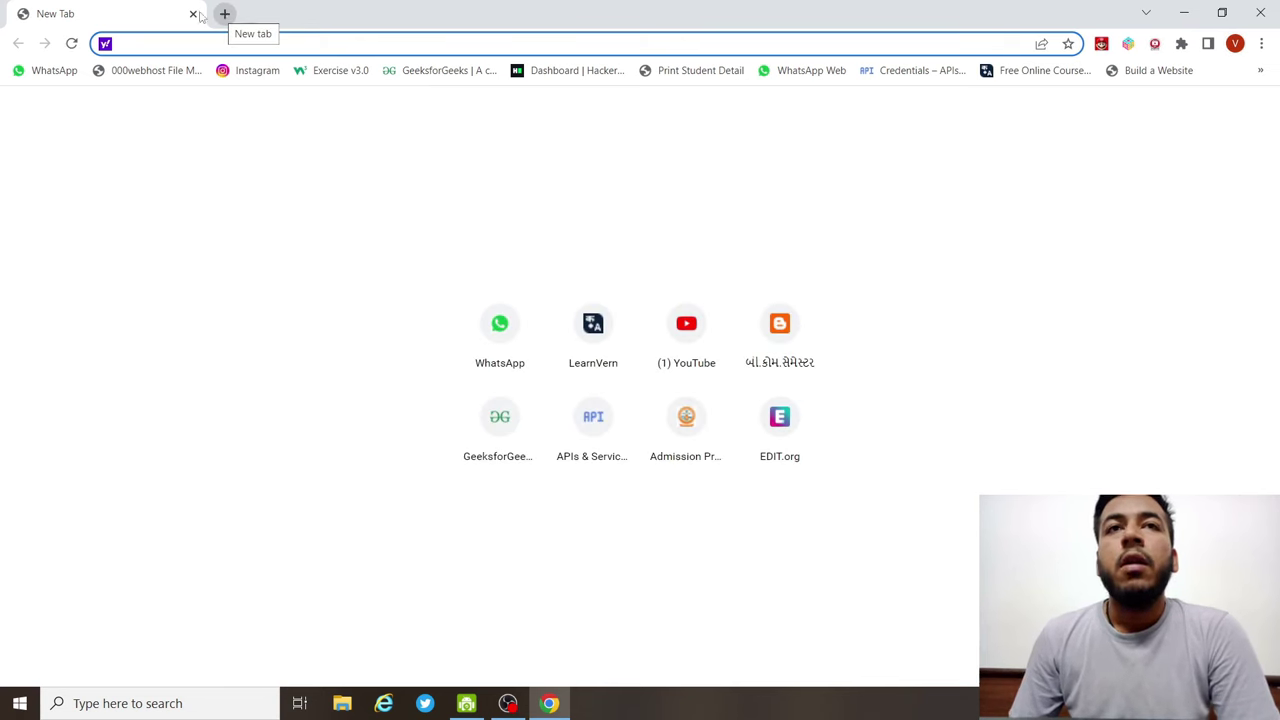
text(google.com)
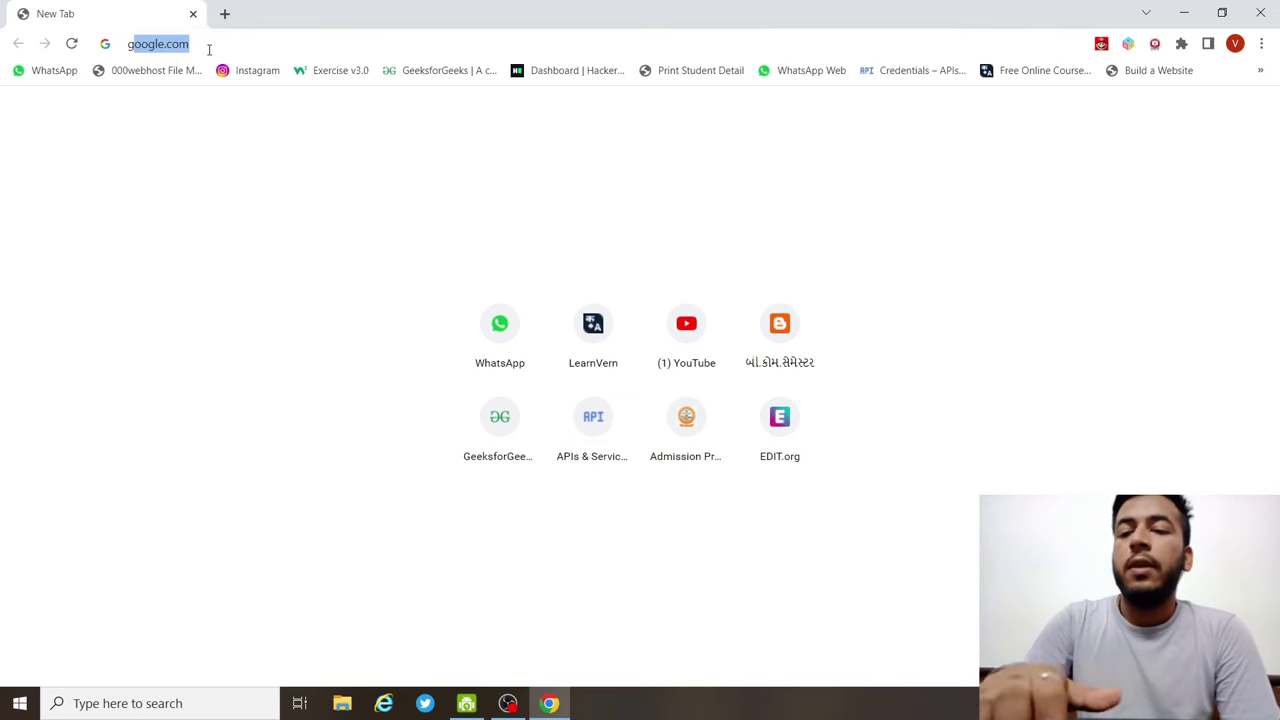
key(Return)
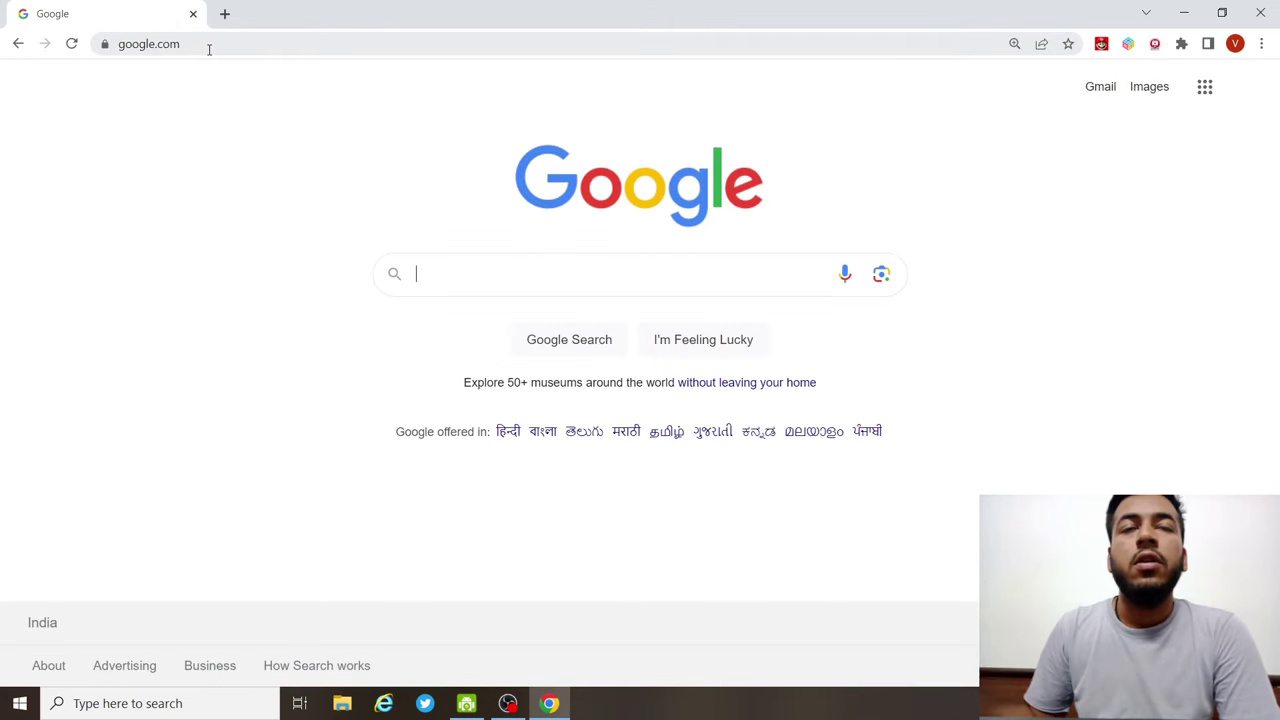
- Search Google for "shri govind guru university" and open the university's official website, sggu.ac.in
click(492, 273)
text(shr)
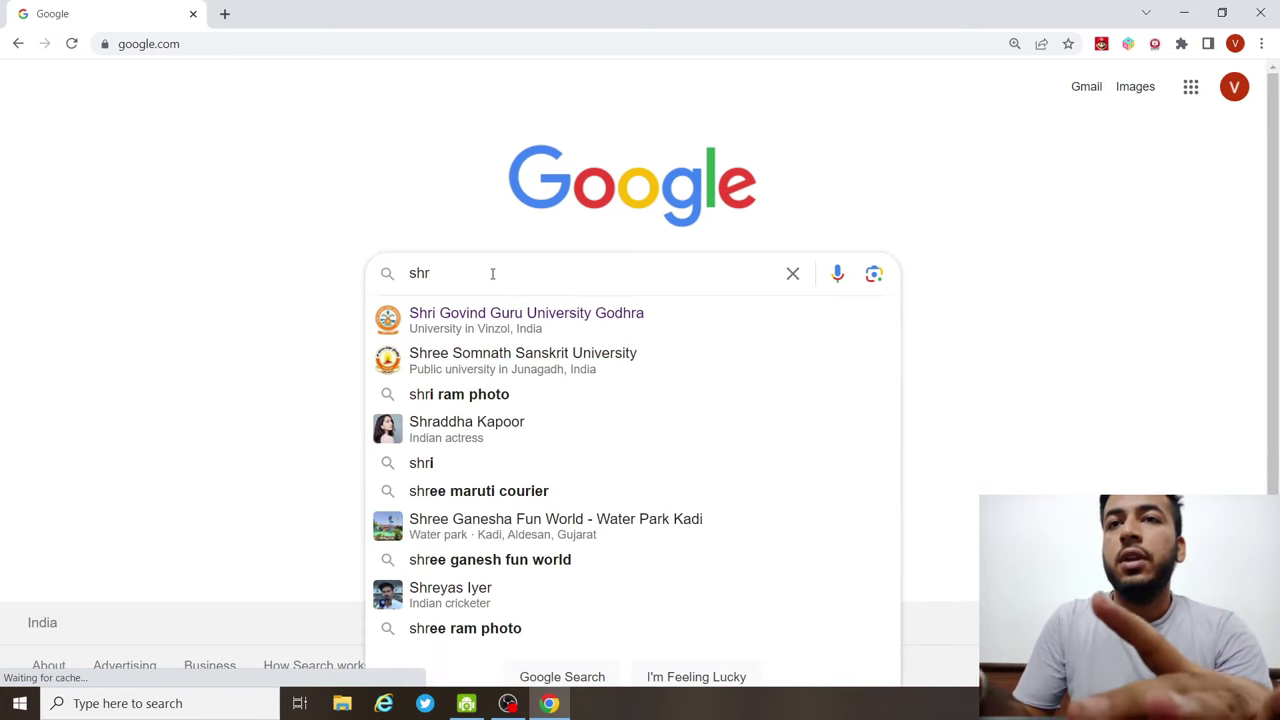
text(i)
key(Down)
key(Return)
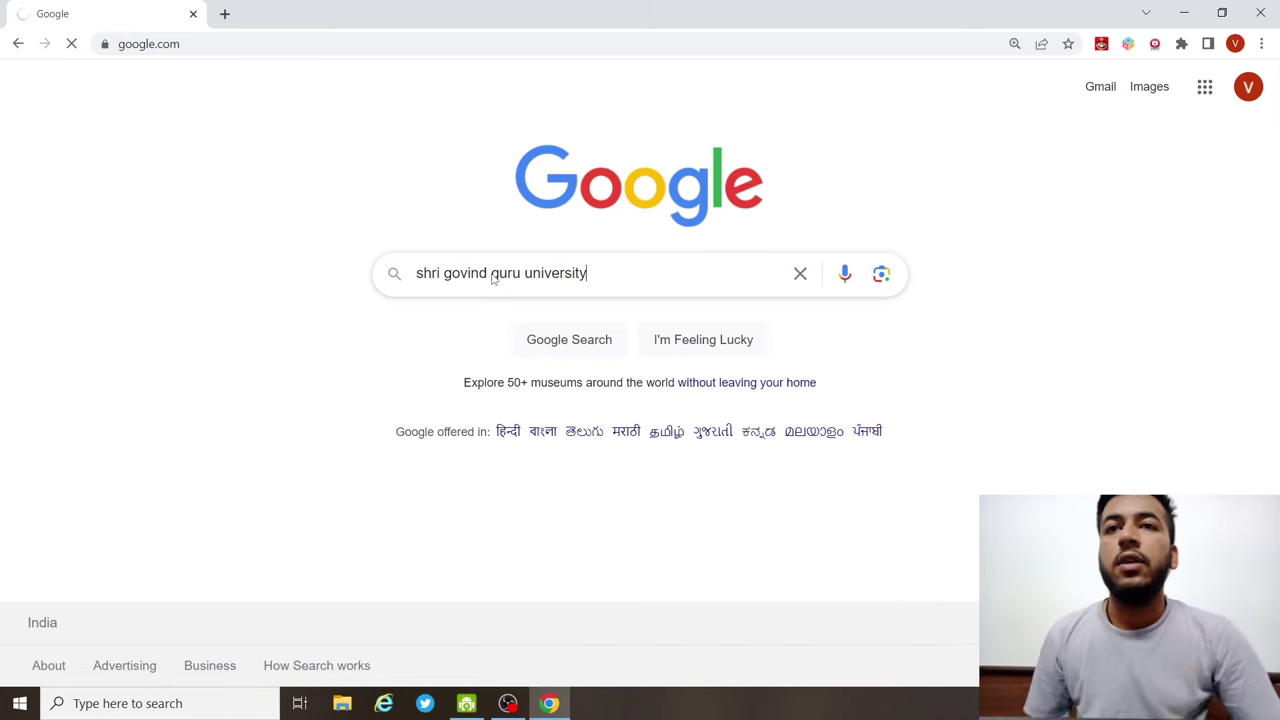
click(514, 345)
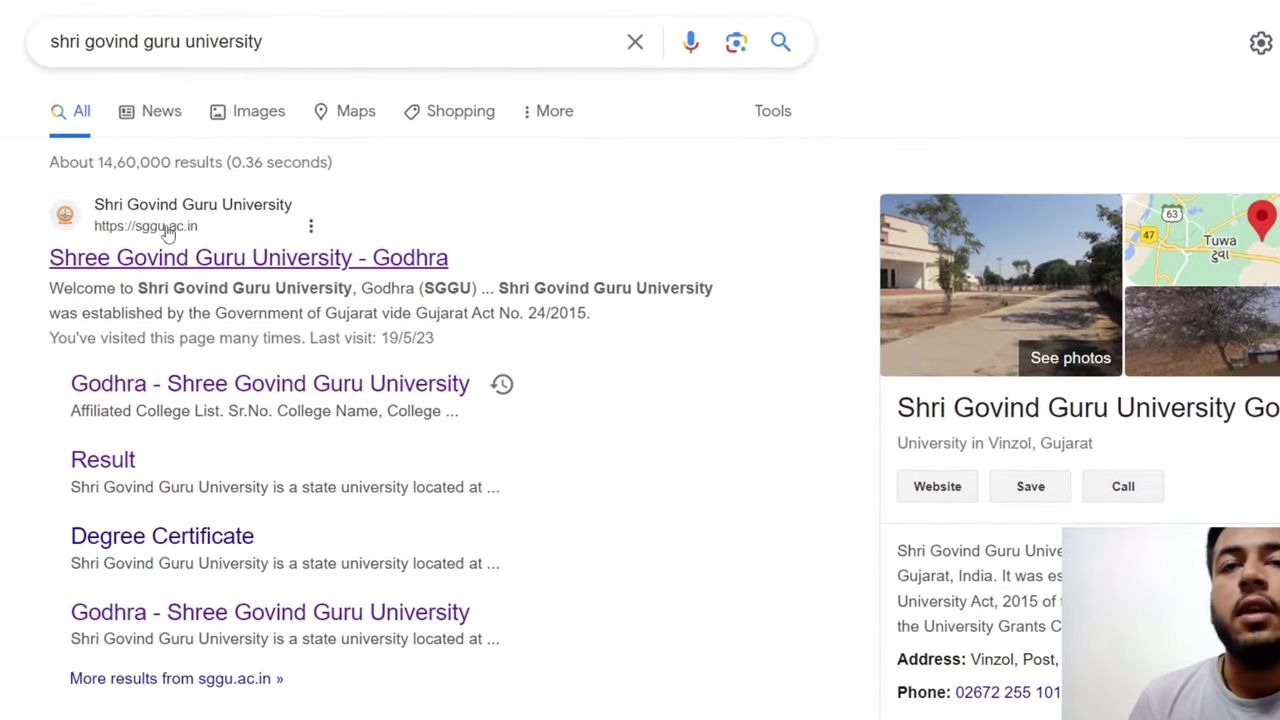
click(207, 257)
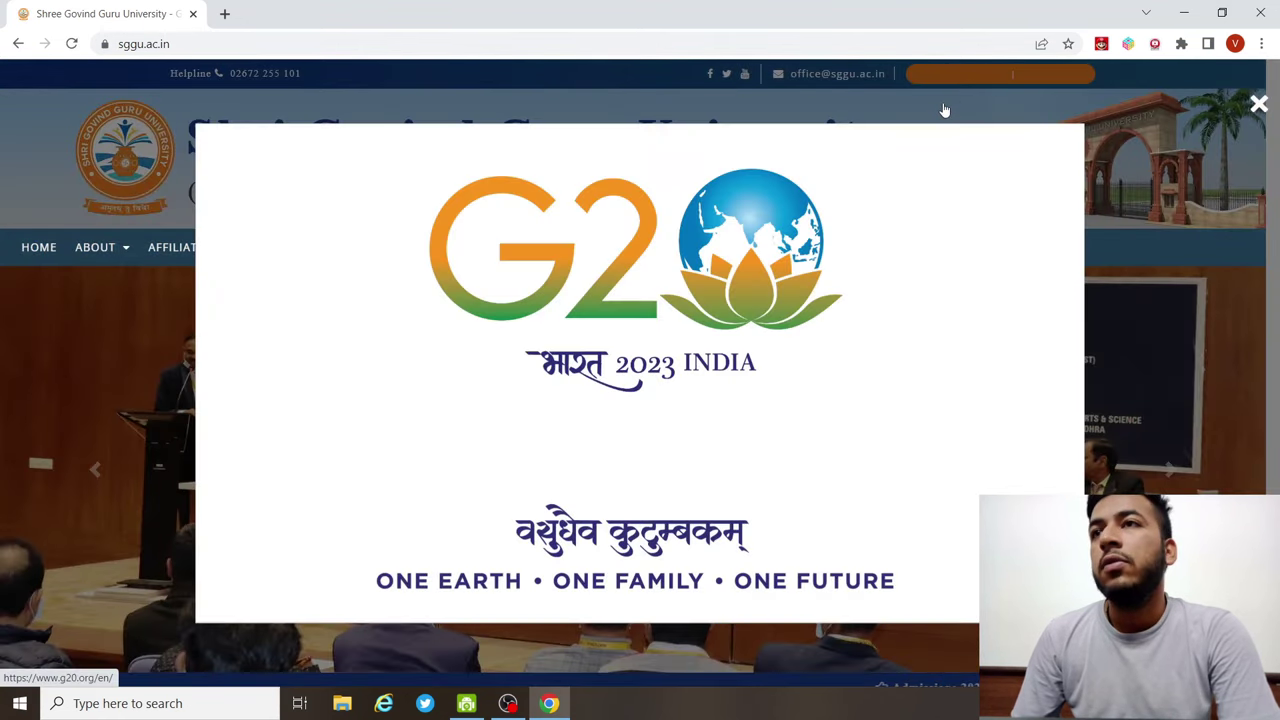
- Dismiss the G20 banner and open the Admission 2023-24 link from the university's online services page
click(1235, 125)
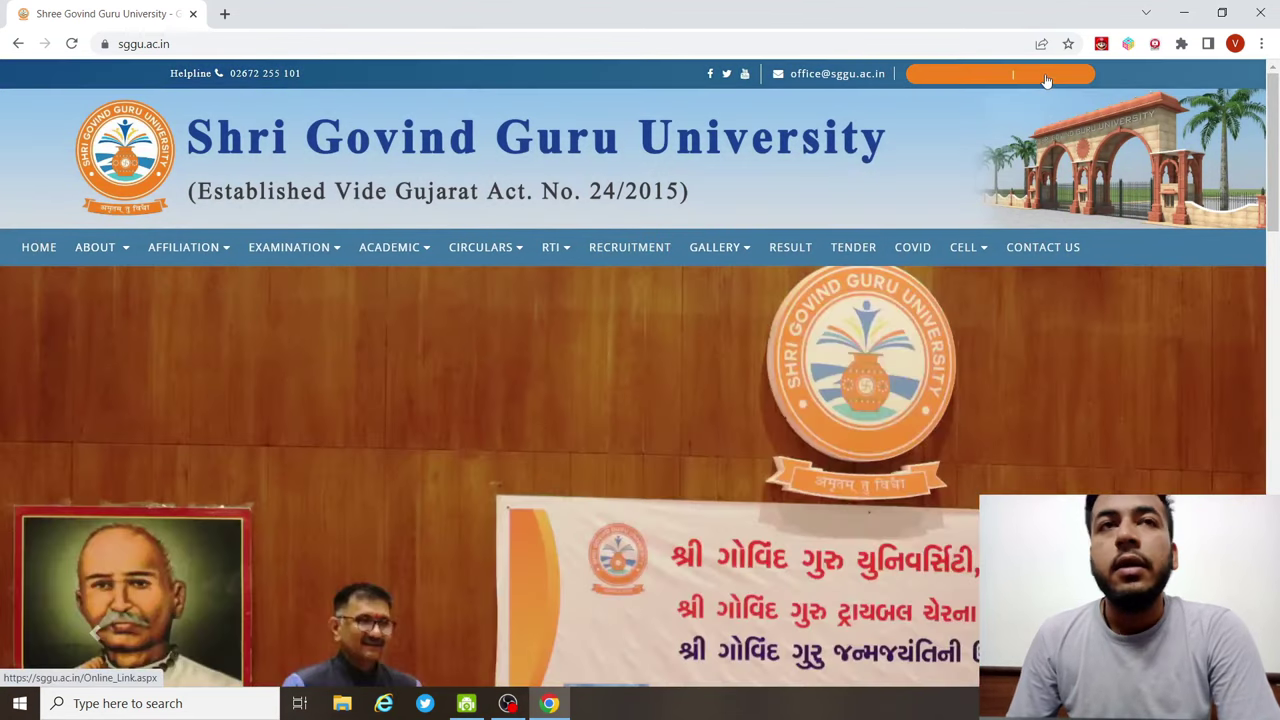
click(1045, 80)
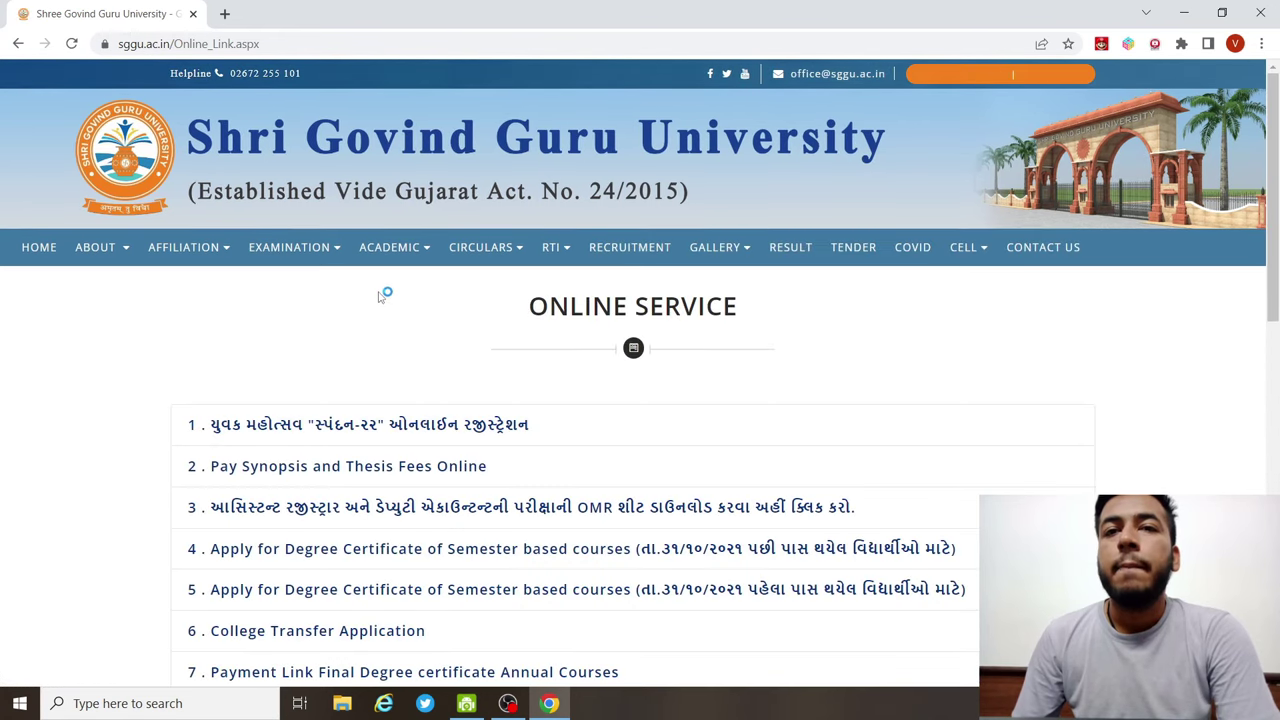
scroll(383, 300, down, 5)
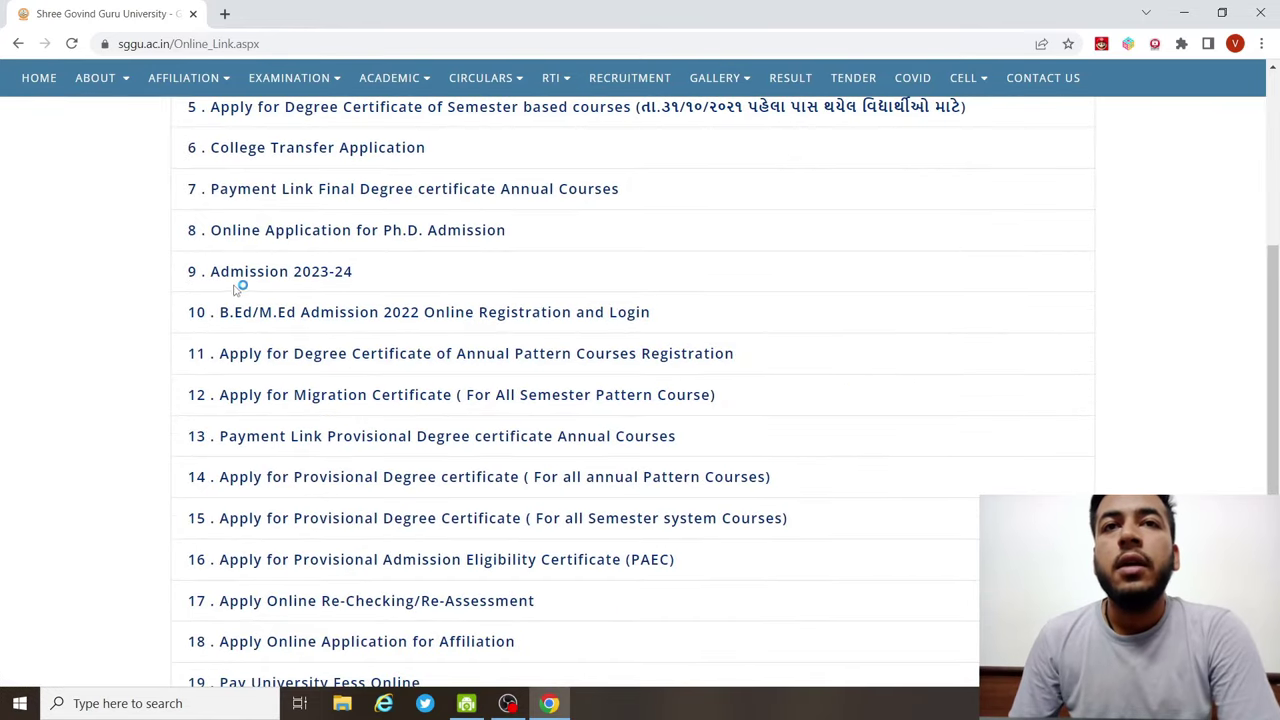
click(298, 275)
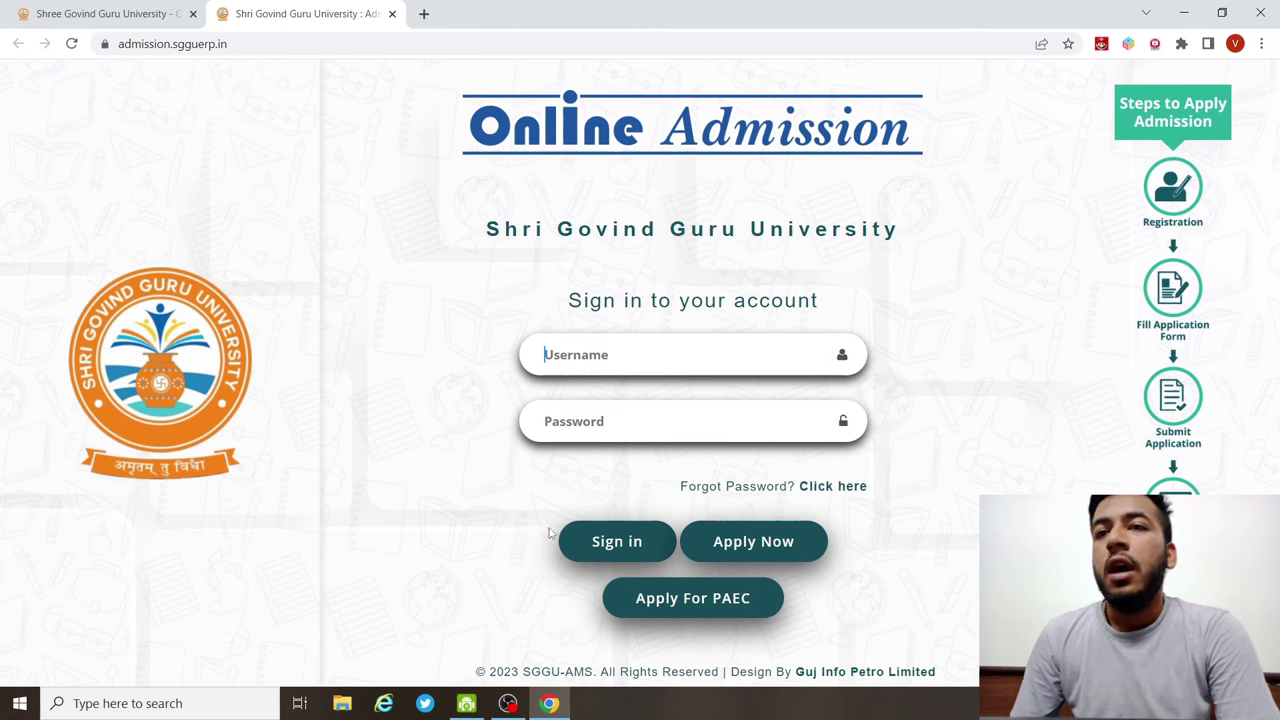
- Start a new admission application and agree to the Quick Registration instructions
drag(569, 299, 589, 301)
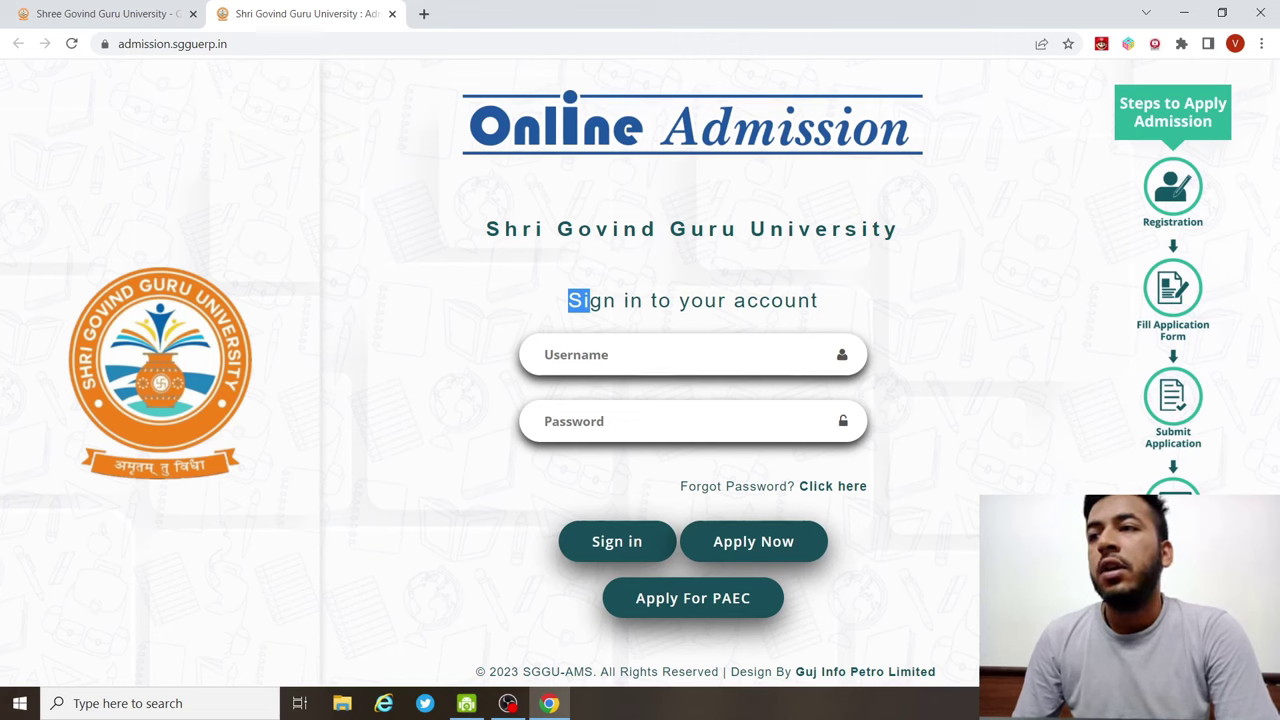
click(762, 541)
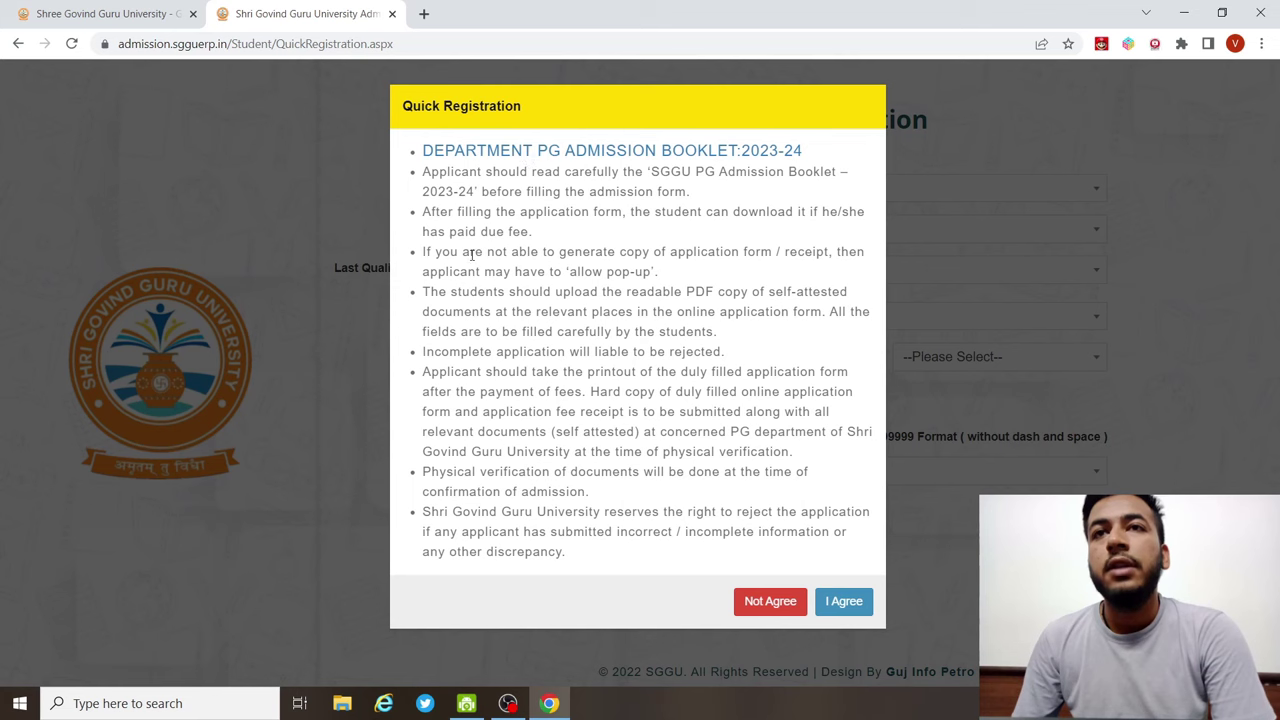
drag(431, 176, 571, 558)
click(572, 562)
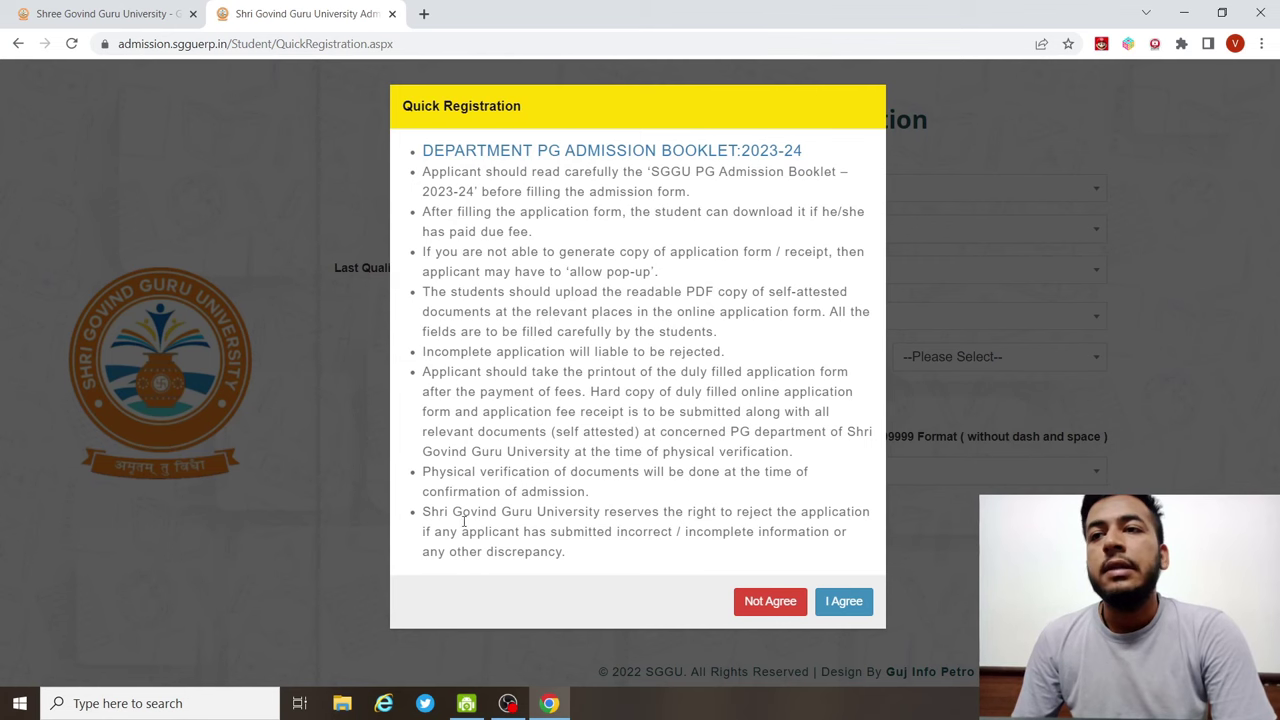
click(845, 601)
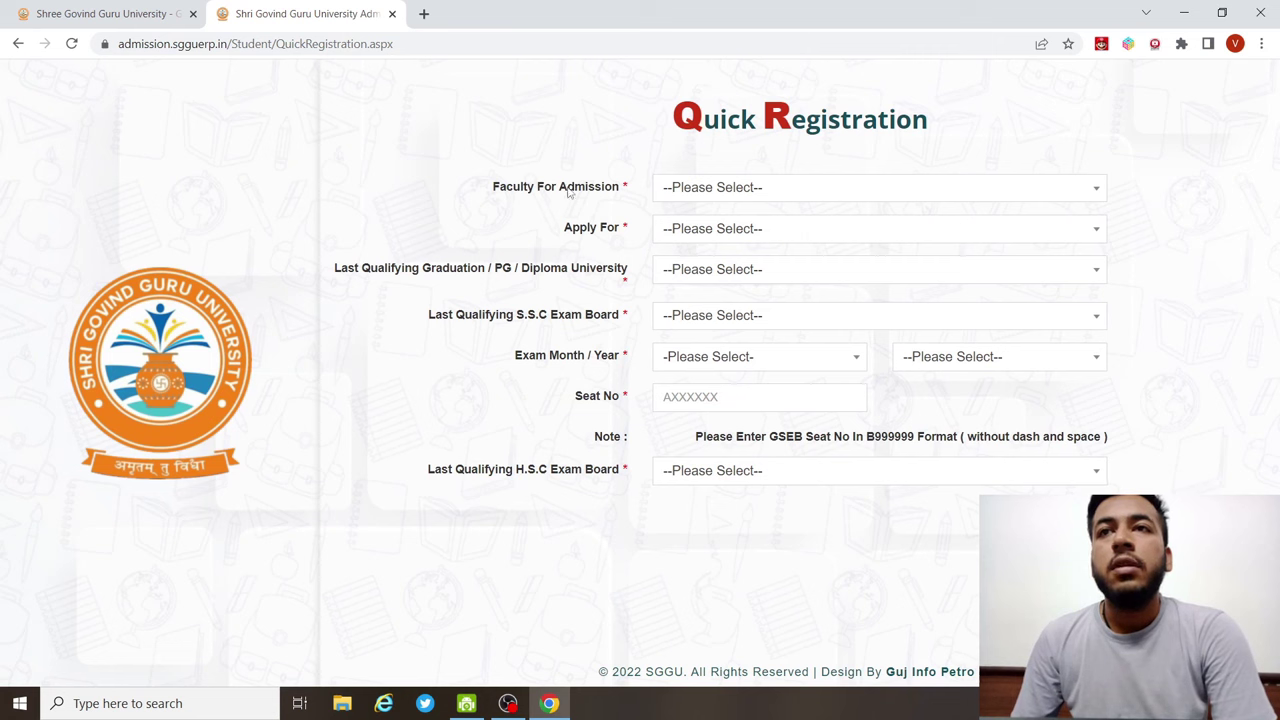
- Set the faculty for admission to COMMERCE and the application to "Admission for M.Com. (Accountancy) 23-24"
click(688, 189)
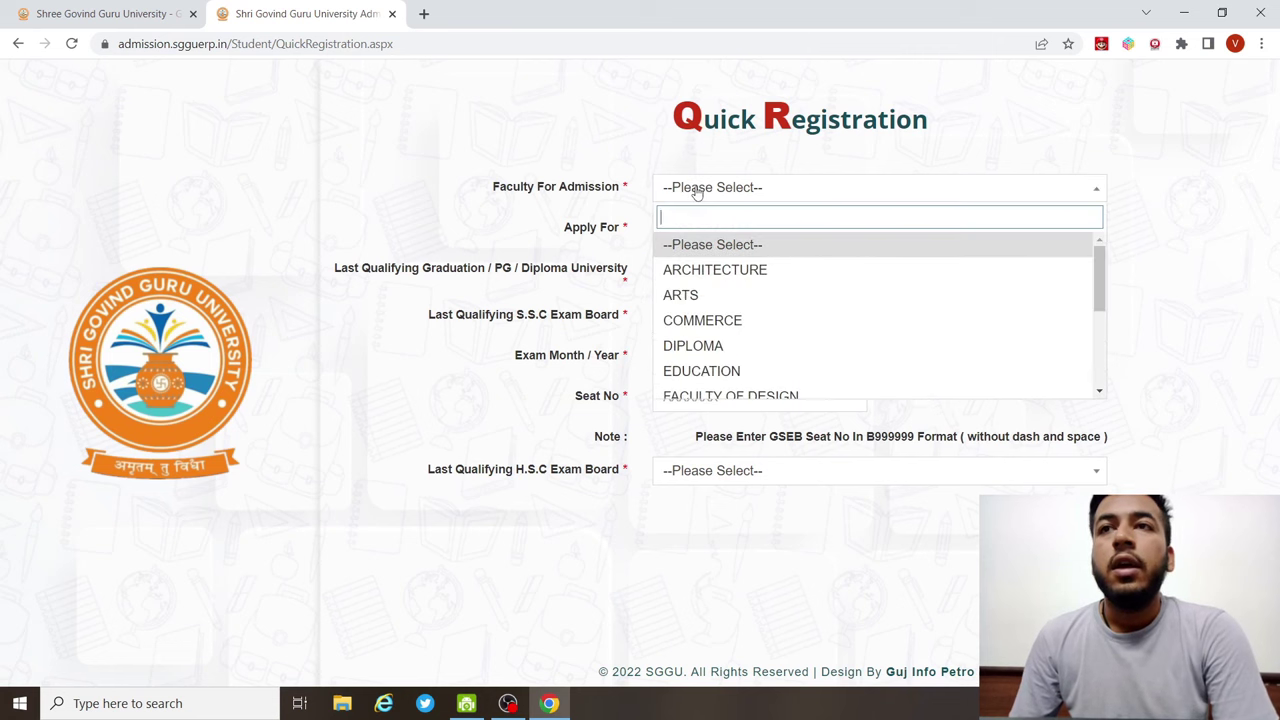
click(726, 331)
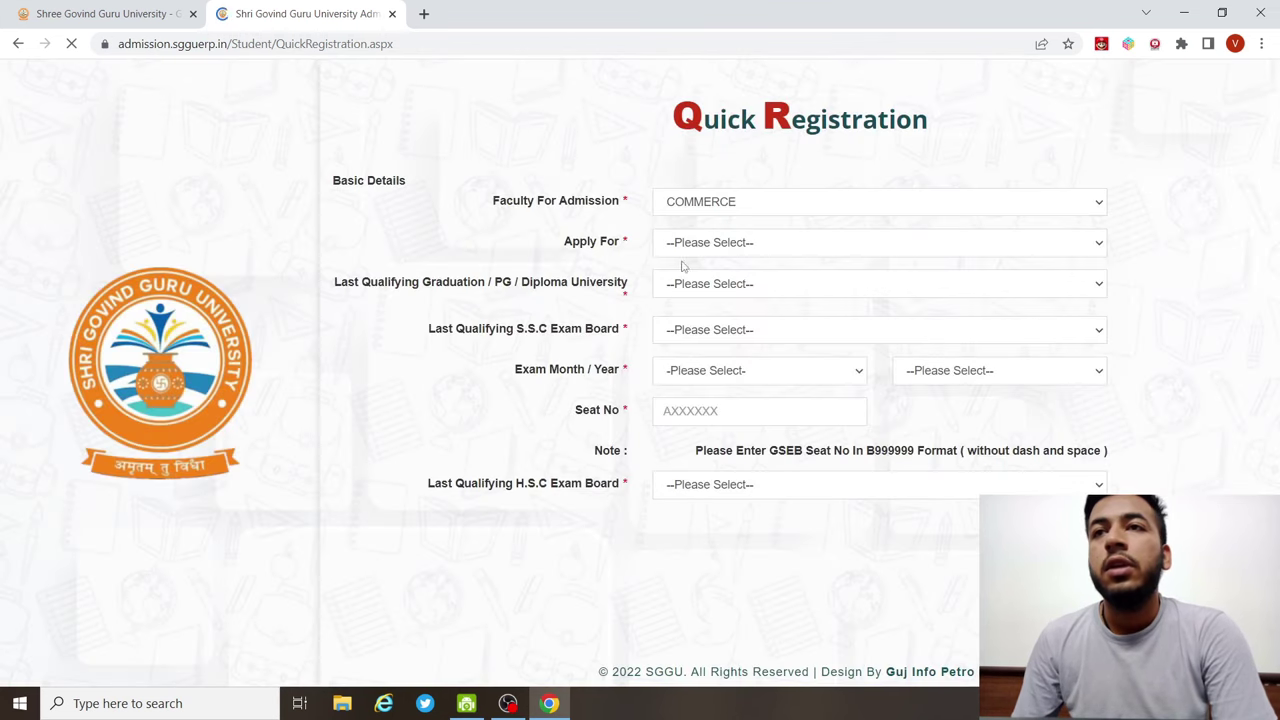
click(694, 250)
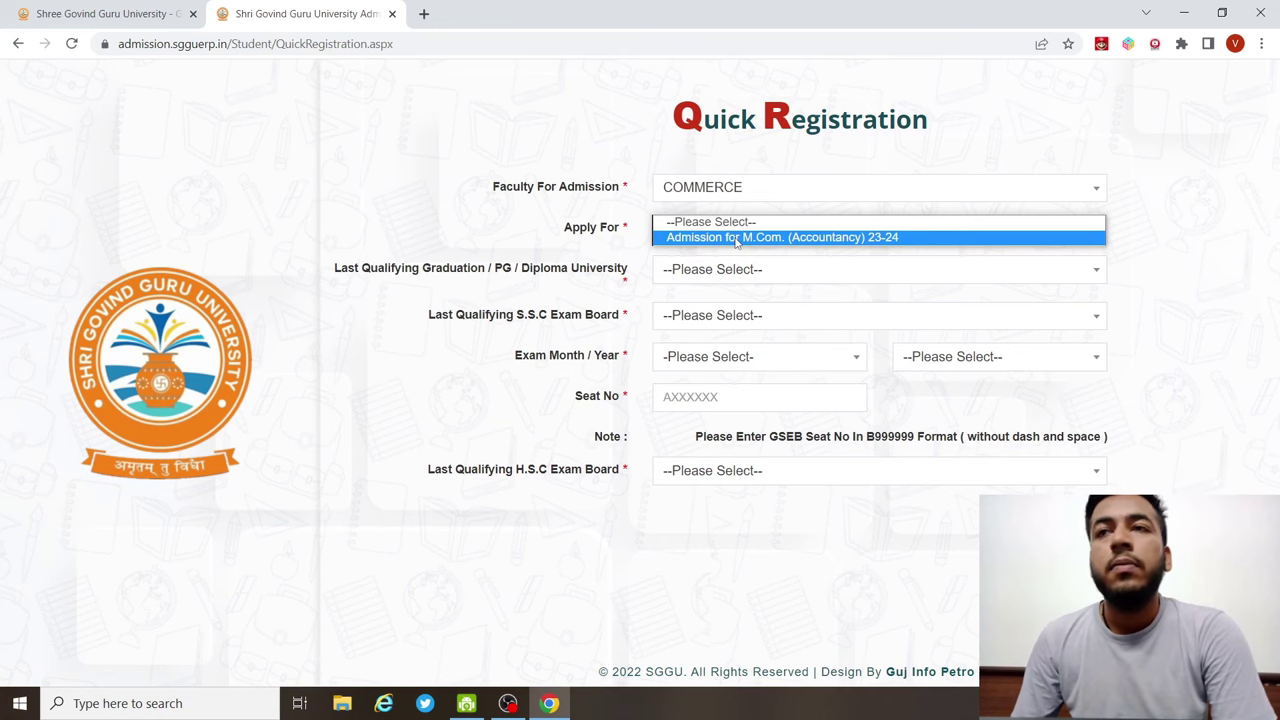
click(736, 238)
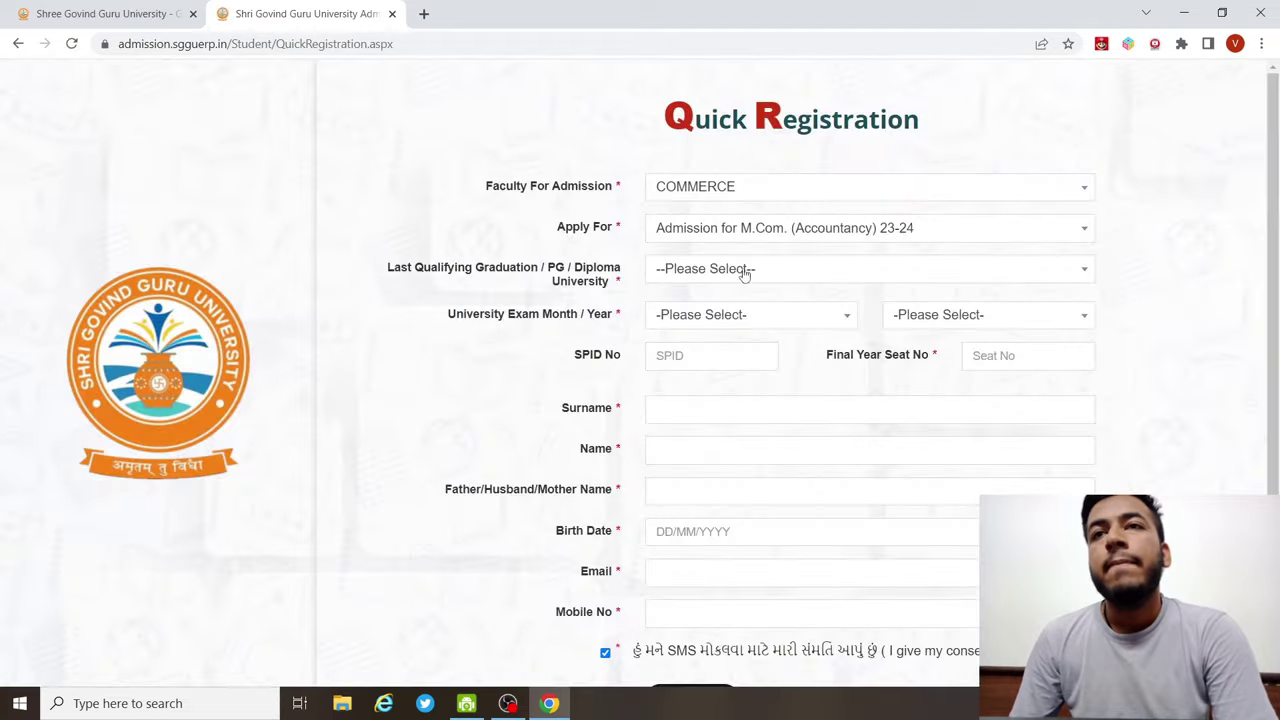
- Set the last qualifying graduation / PG / diploma university to SGGU
scroll(641, 279, down, 1)
click(680, 200)
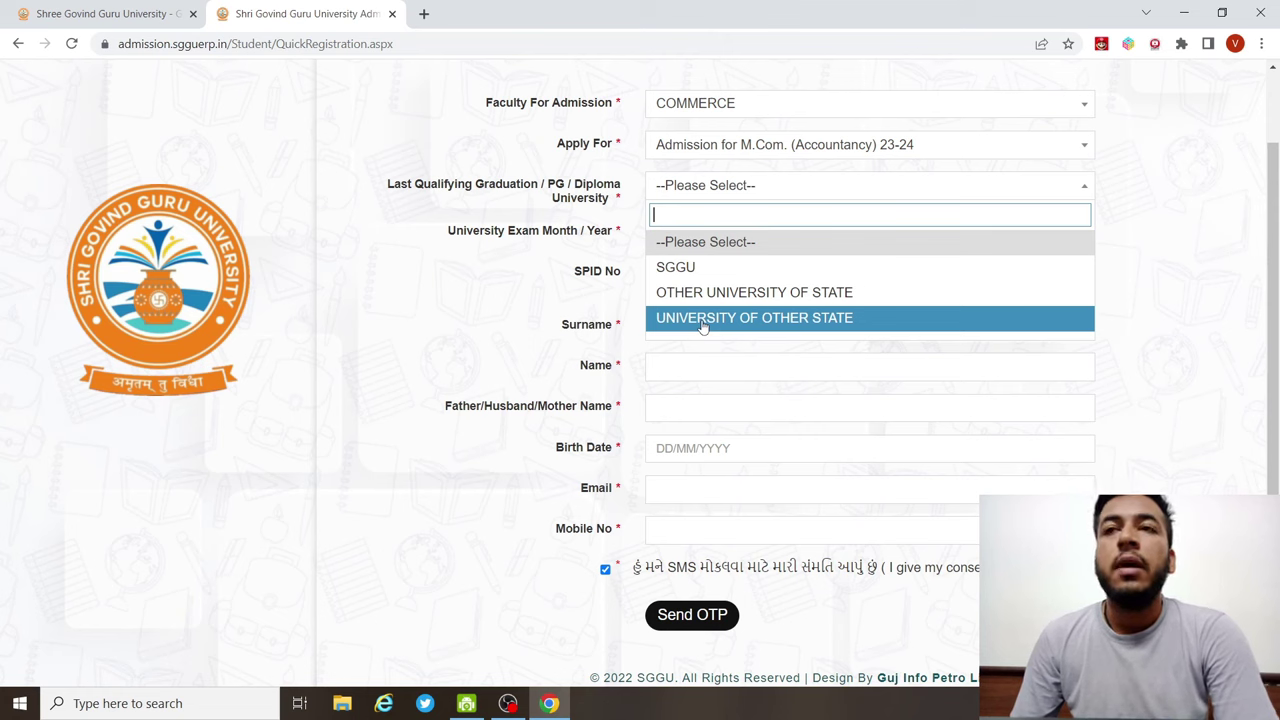
click(664, 268)
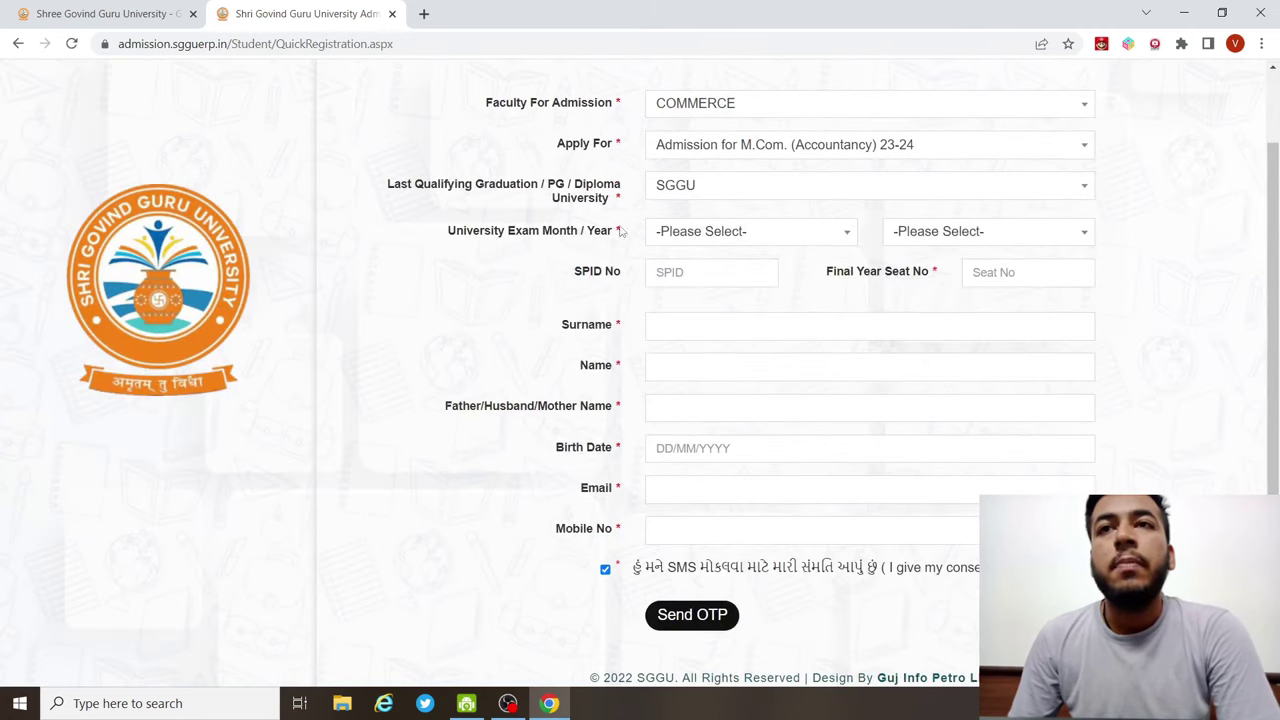
- Go through the remaining registration fields, from university exam month and year, SPID and seat number to names, birth date, email and mobile number, up to sending the OTP
click(689, 234)
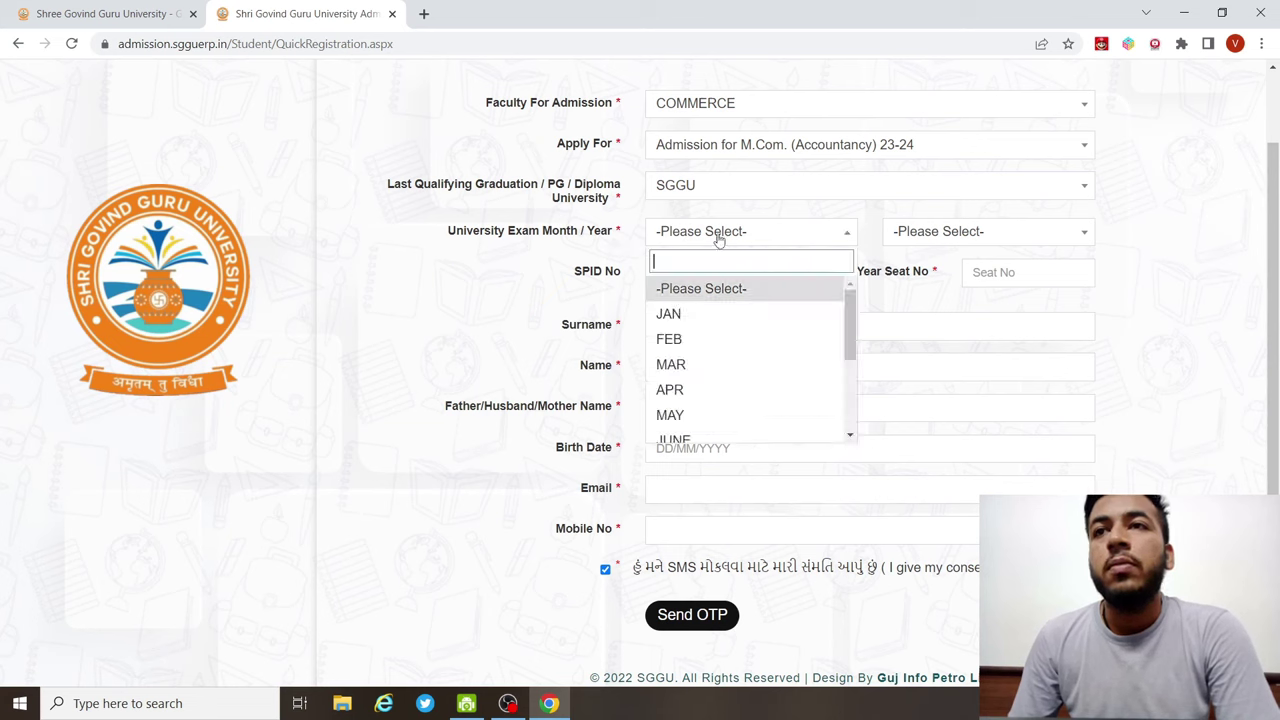
click(897, 232)
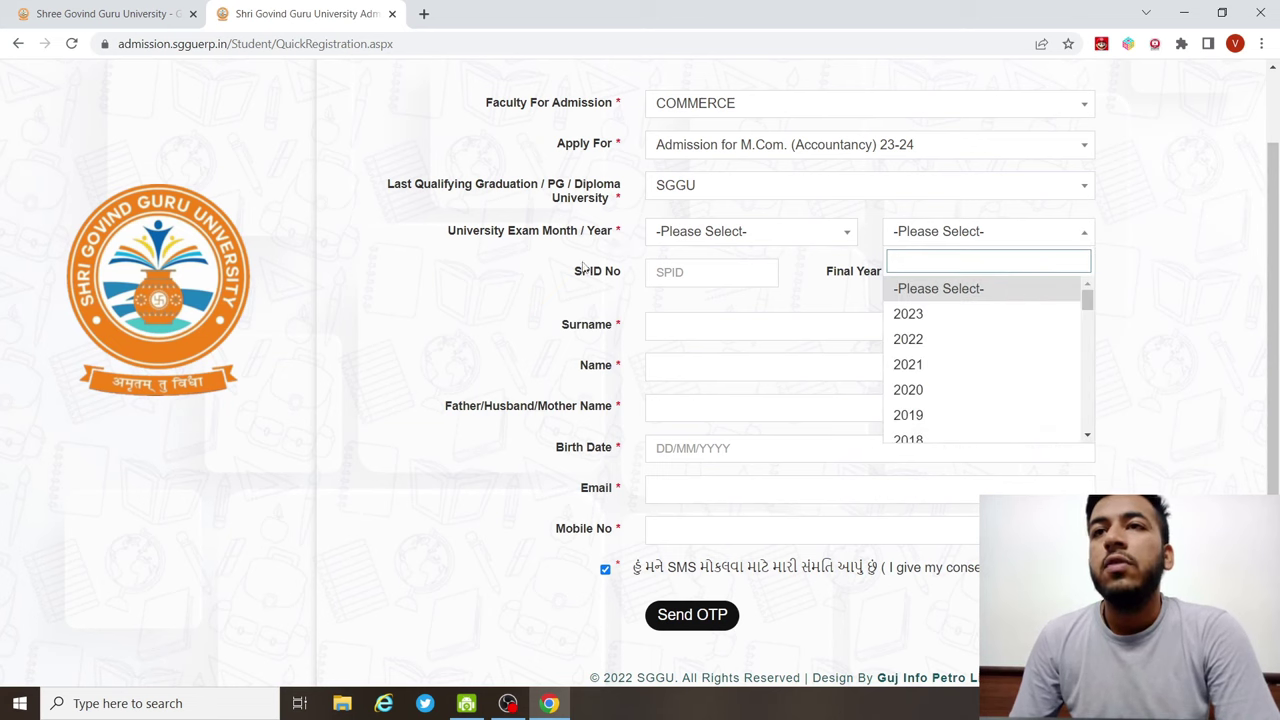
click(694, 271)
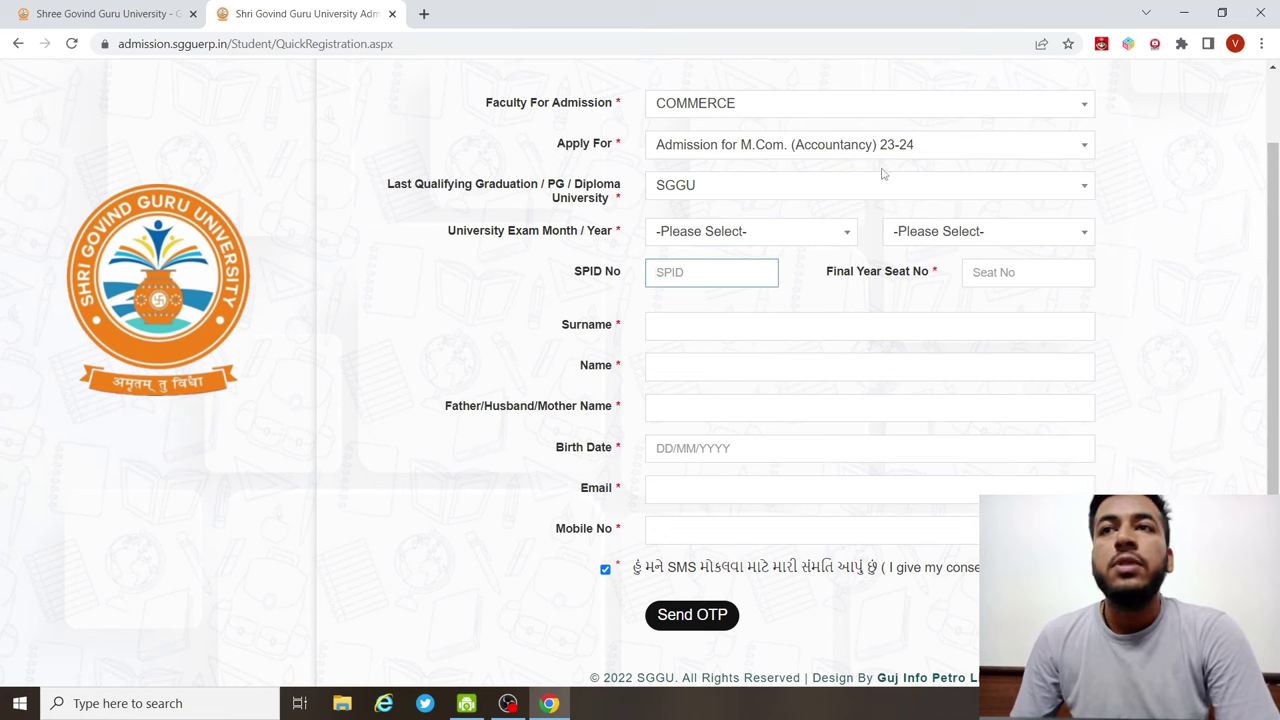
click(993, 276)
scroll(791, 329, down, 1)
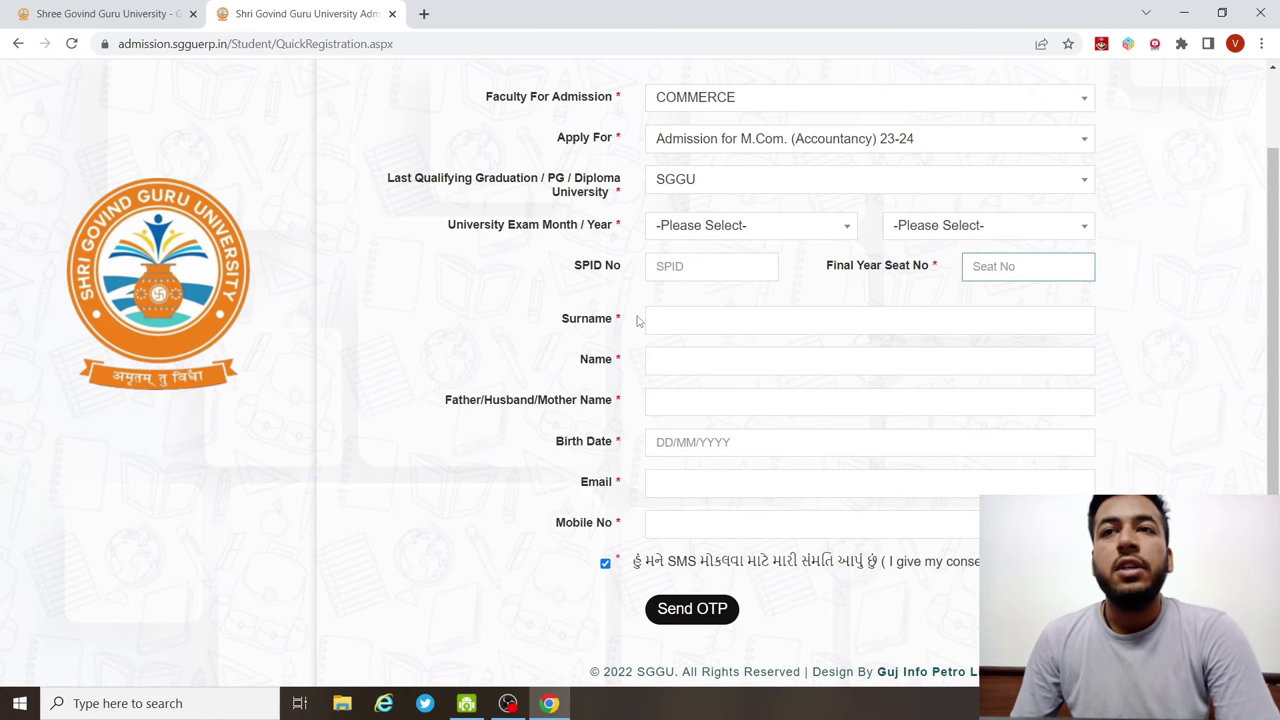
click(673, 319)
click(679, 360)
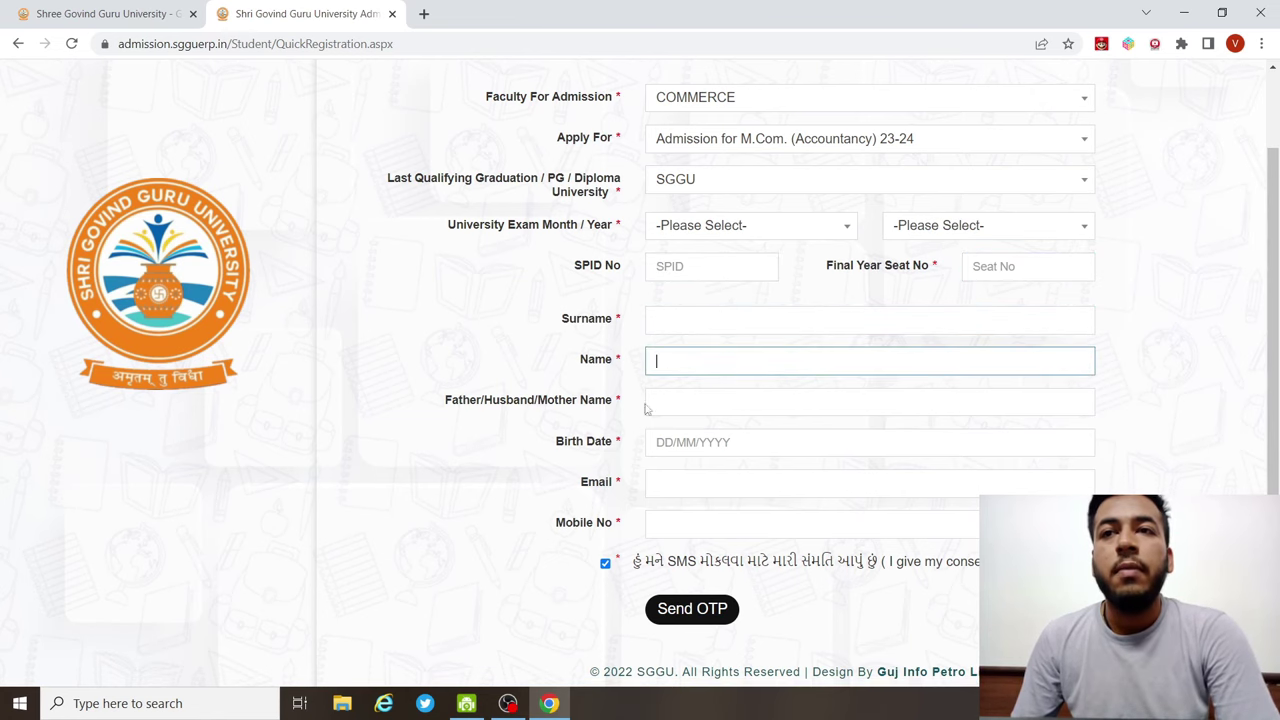
click(700, 404)
click(674, 441)
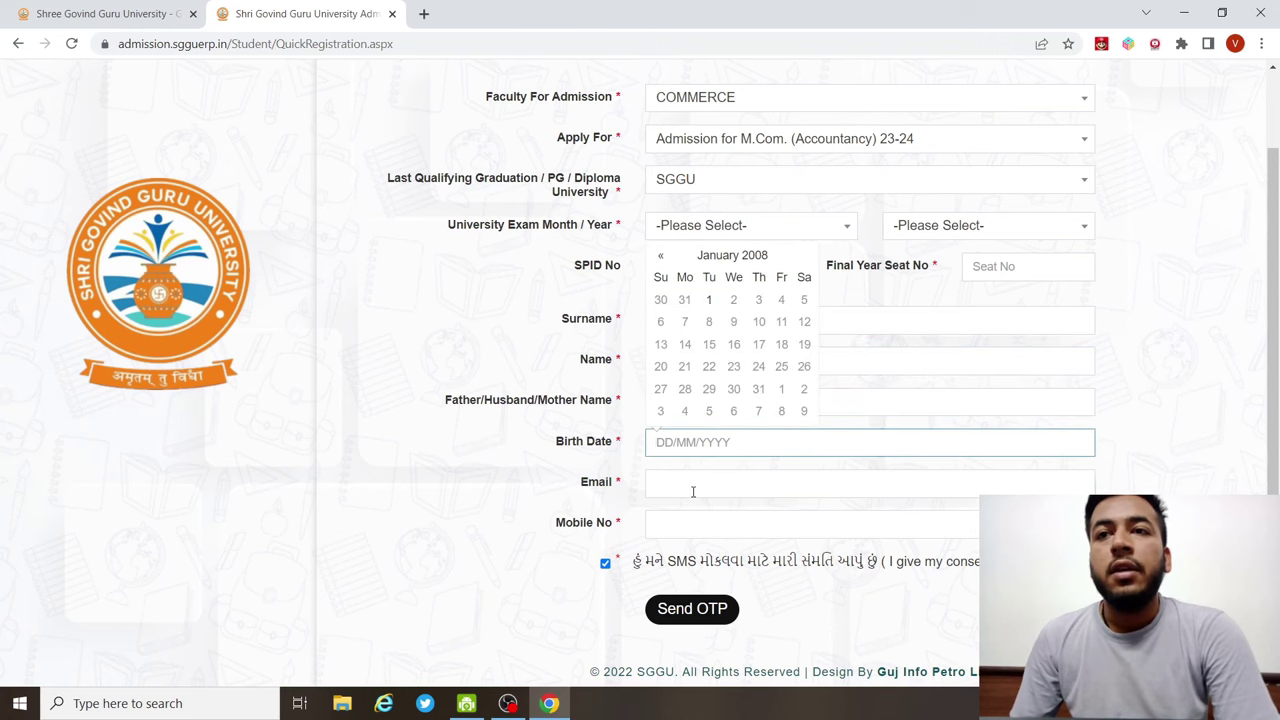
click(694, 488)
click(691, 524)
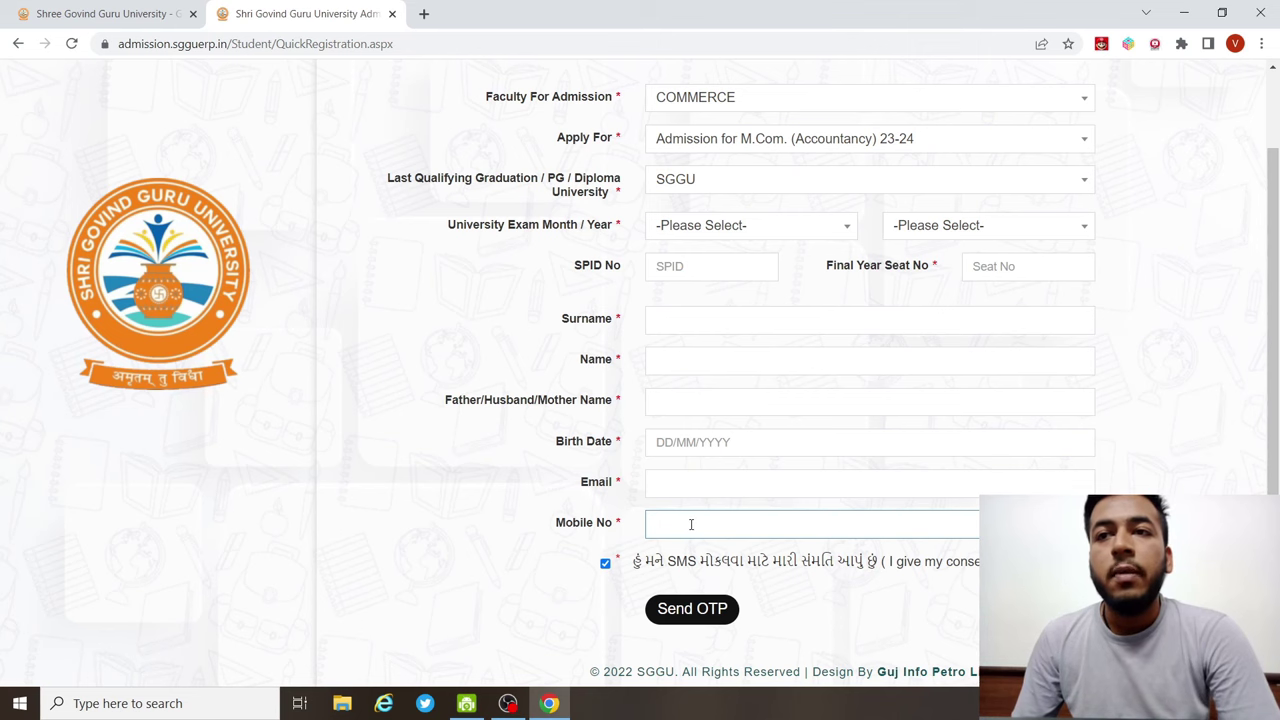
click(694, 607)
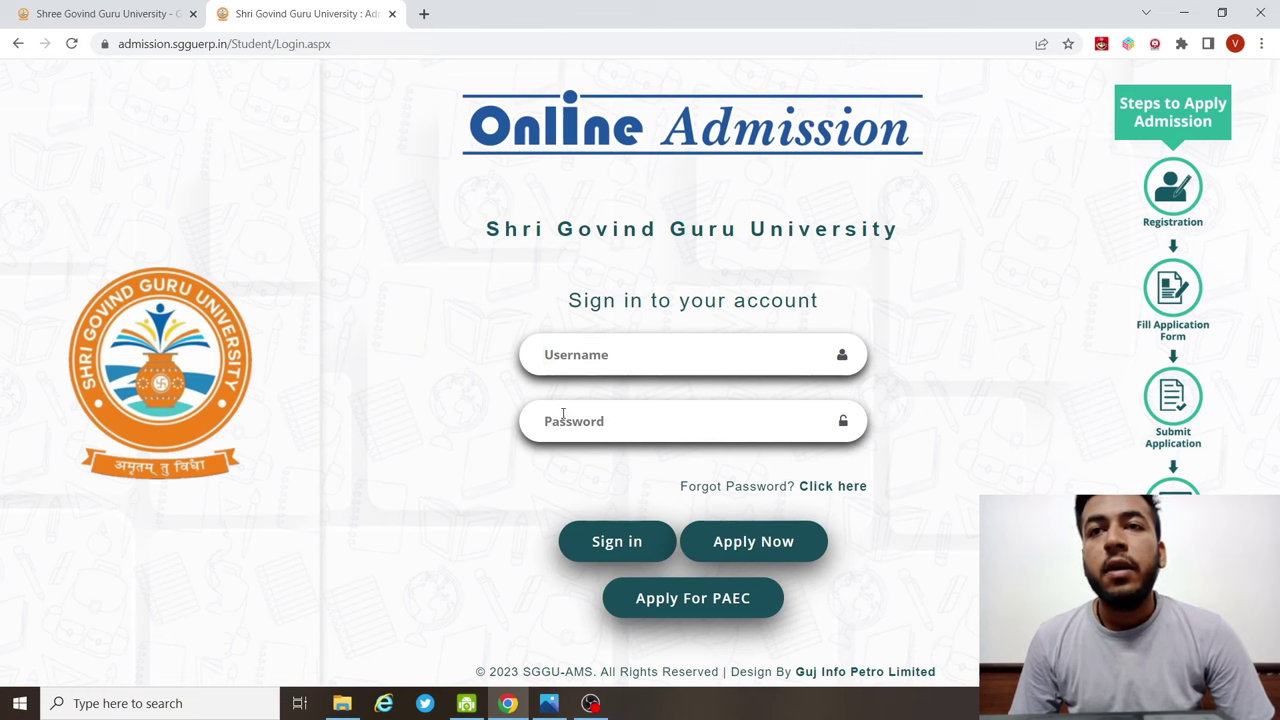
- Sign in to the online admission account with the applicant's username and password, and check the application summary
click(578, 355)
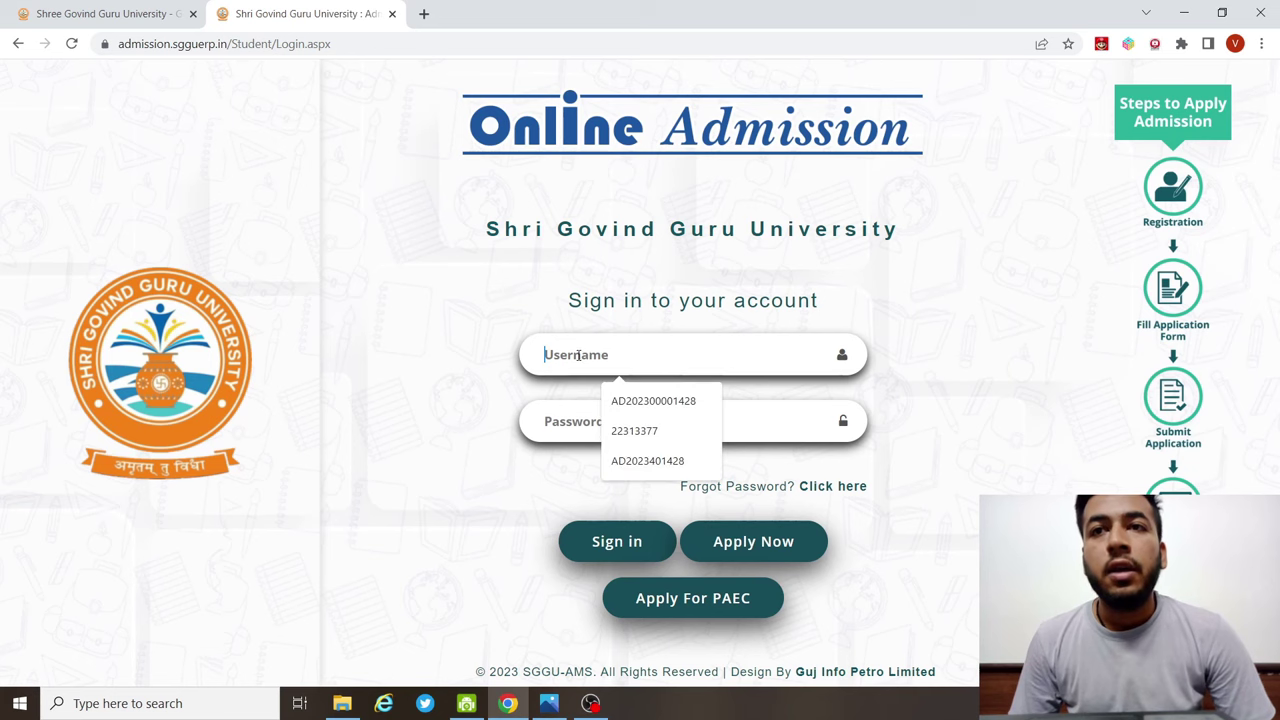
click(582, 420)
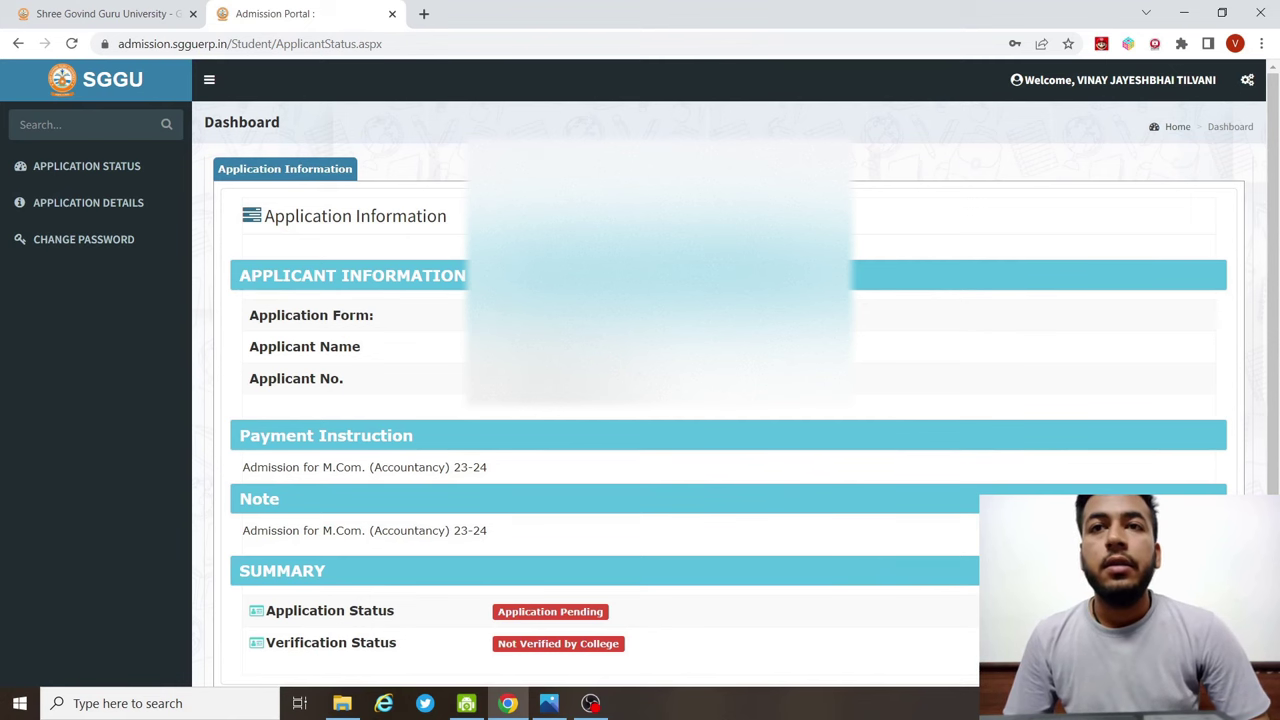
scroll(337, 289, down, 1)
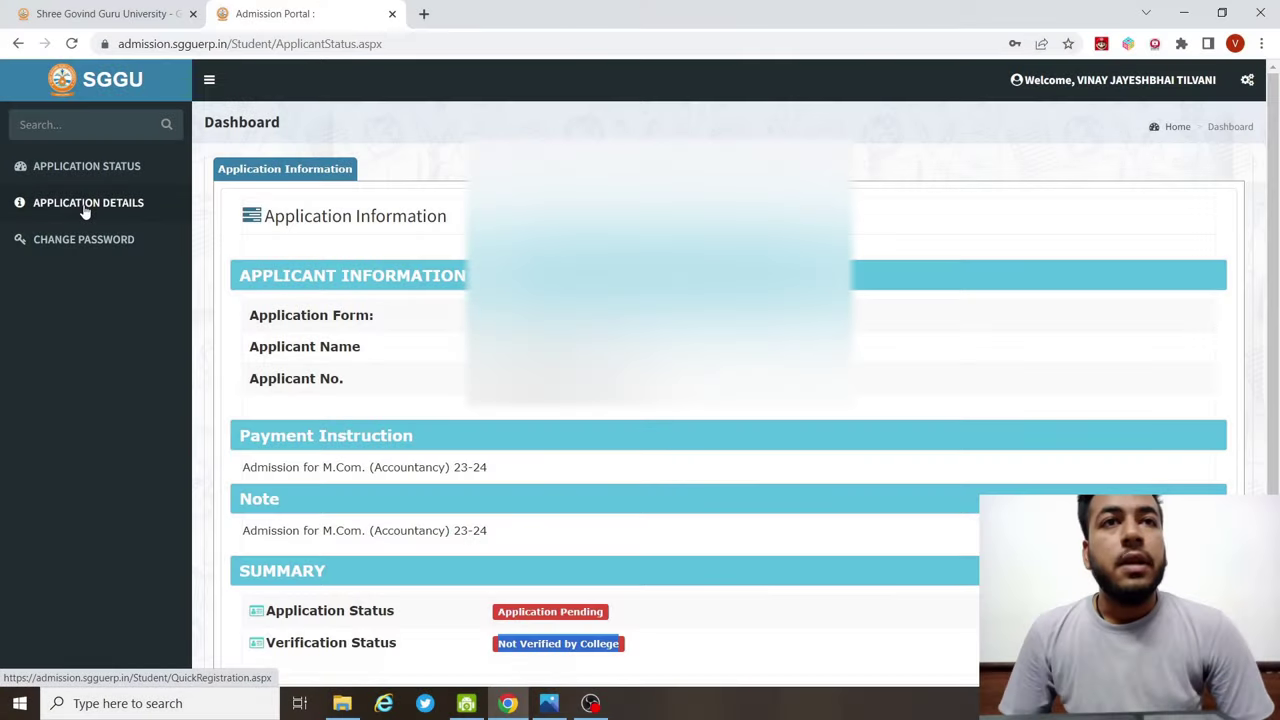
- Open the application details and review the fields of the Basic Details section
click(83, 204)
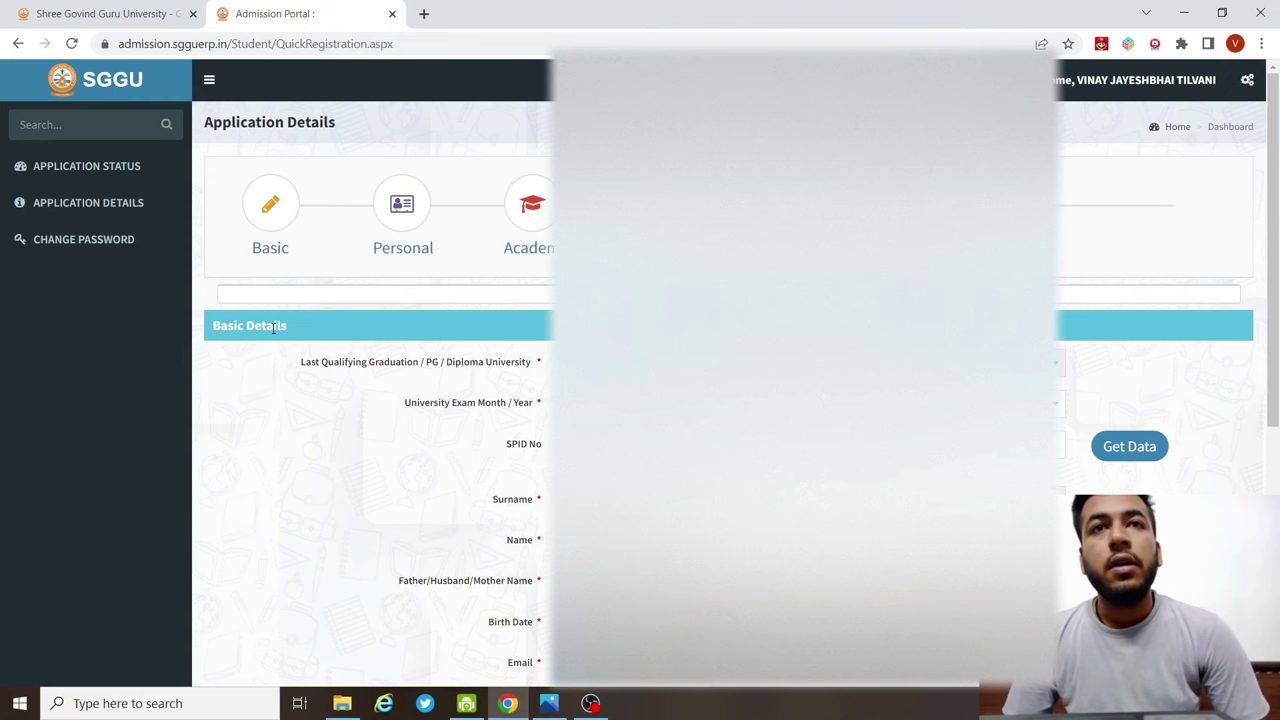
scroll(360, 330, down, 2)
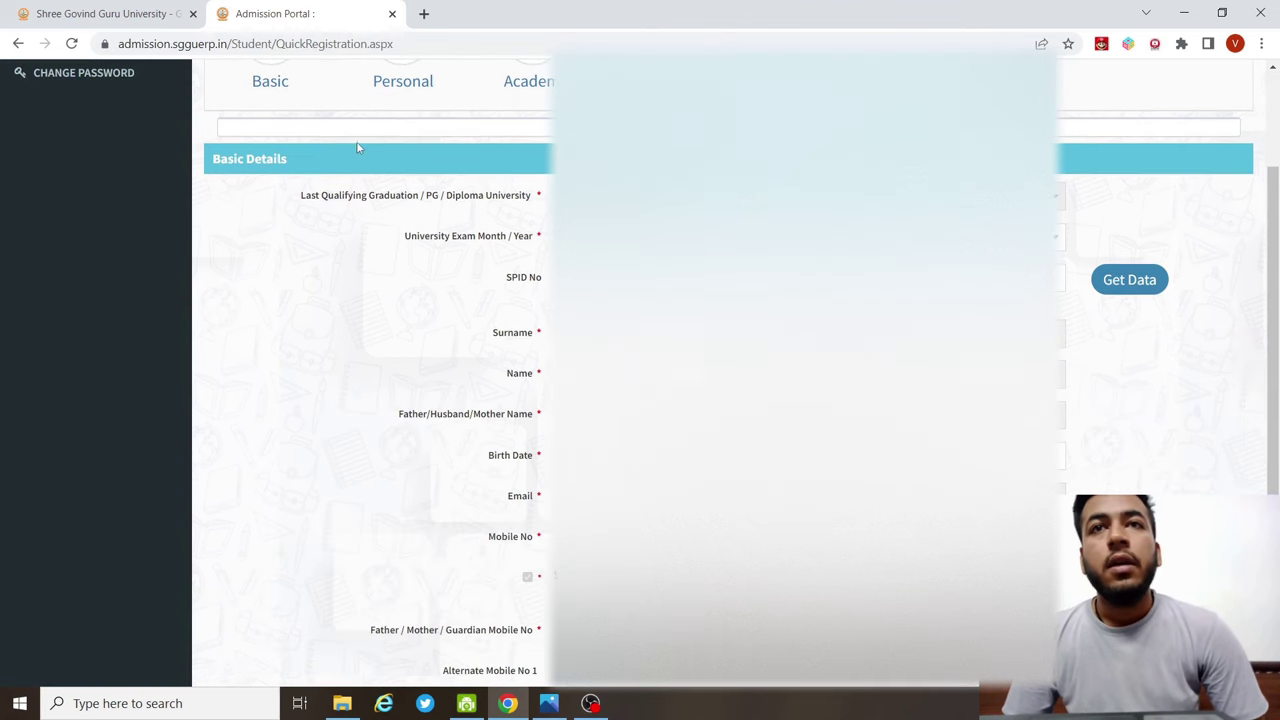
scroll(300, 200, up, 2)
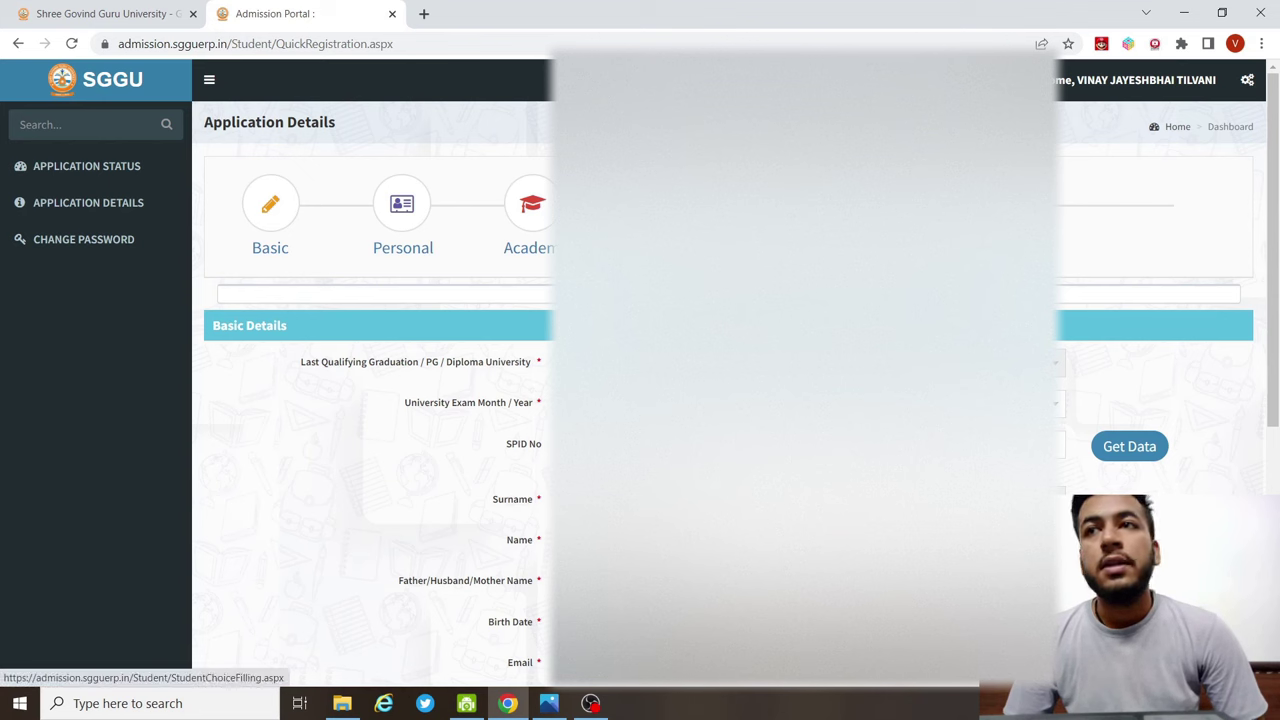
- Review the remaining Basic Details fields and the Personal Details fields, from birth place and caste to current and permanent addresses
scroll(736, 400, down, 3)
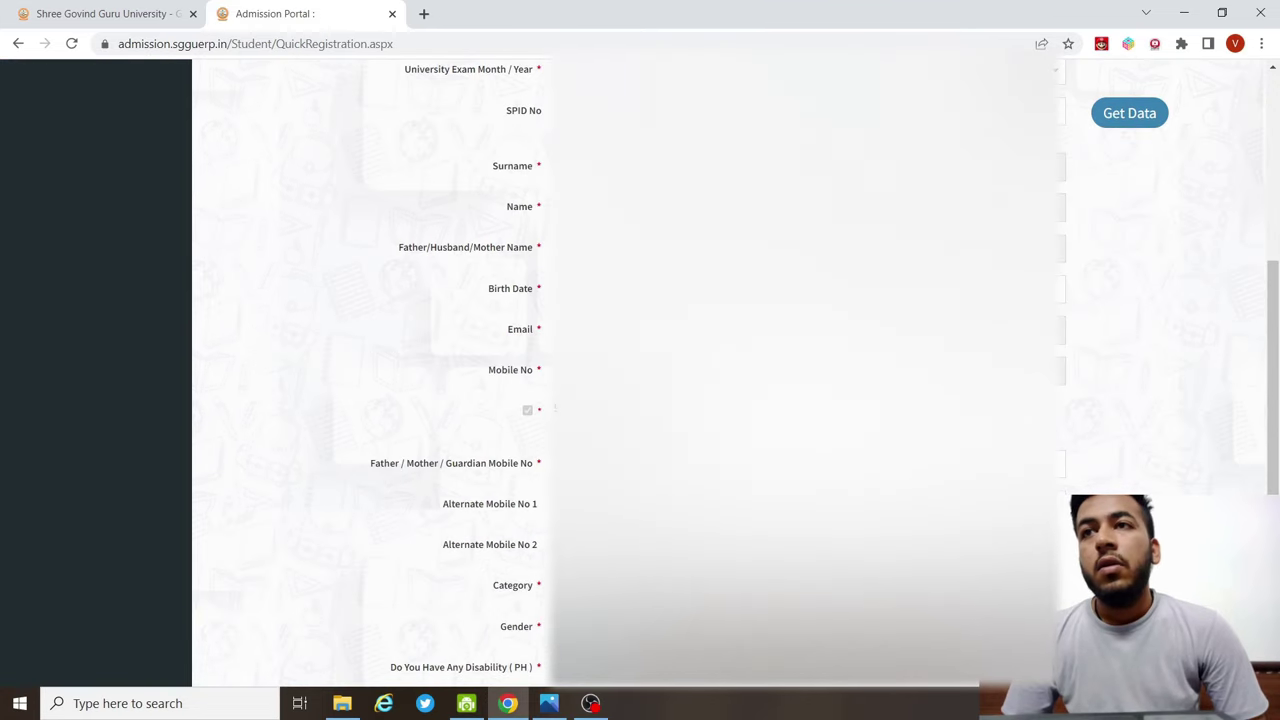
scroll(519, 354, down, 1)
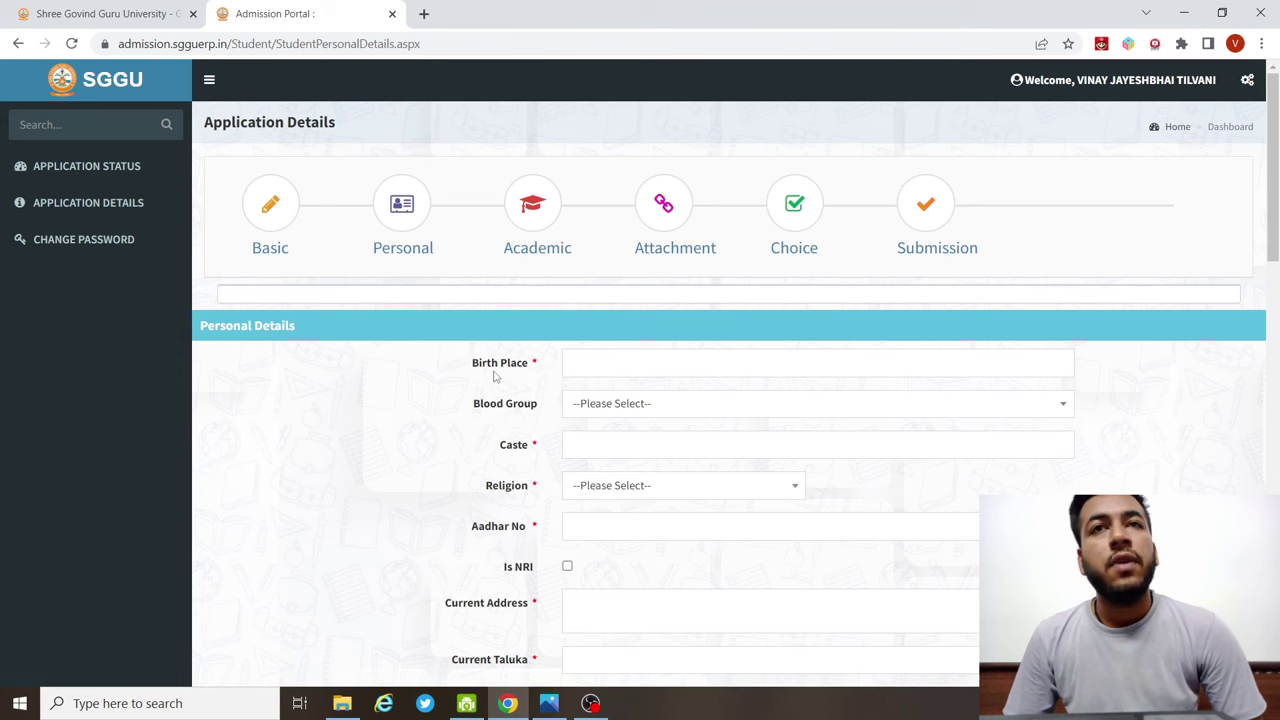
click(577, 358)
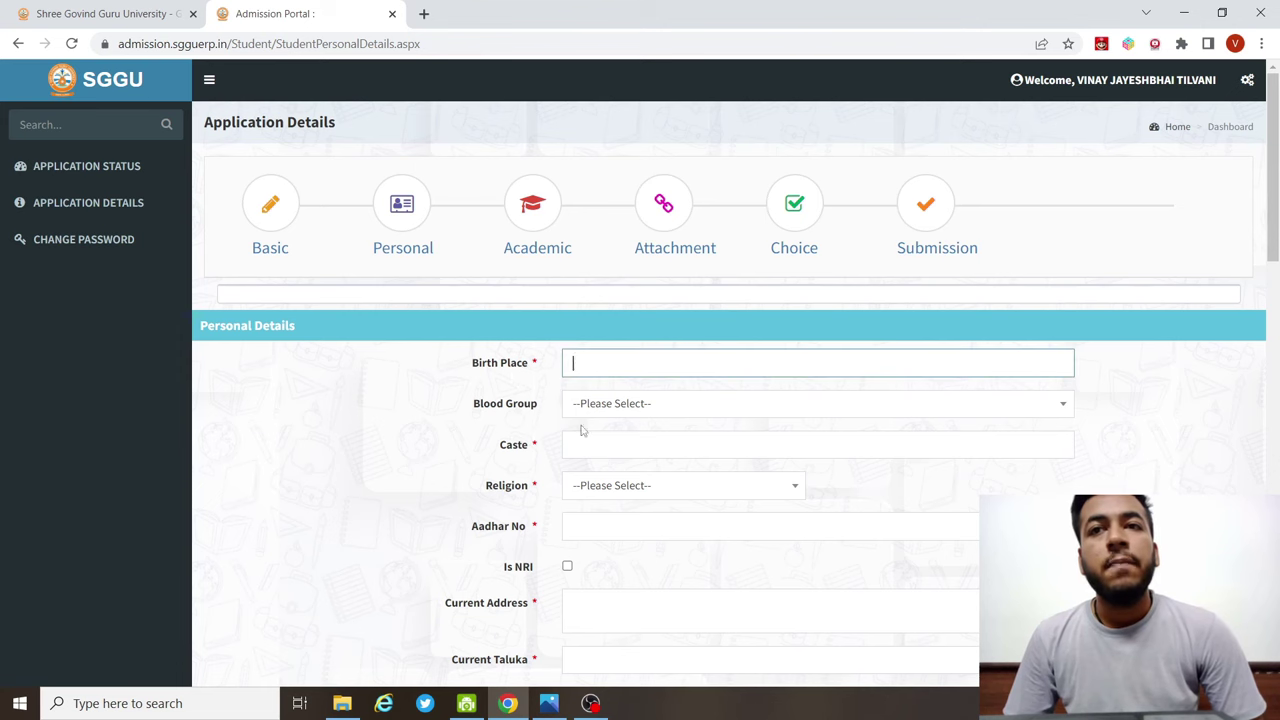
scroll(476, 444, down, 1)
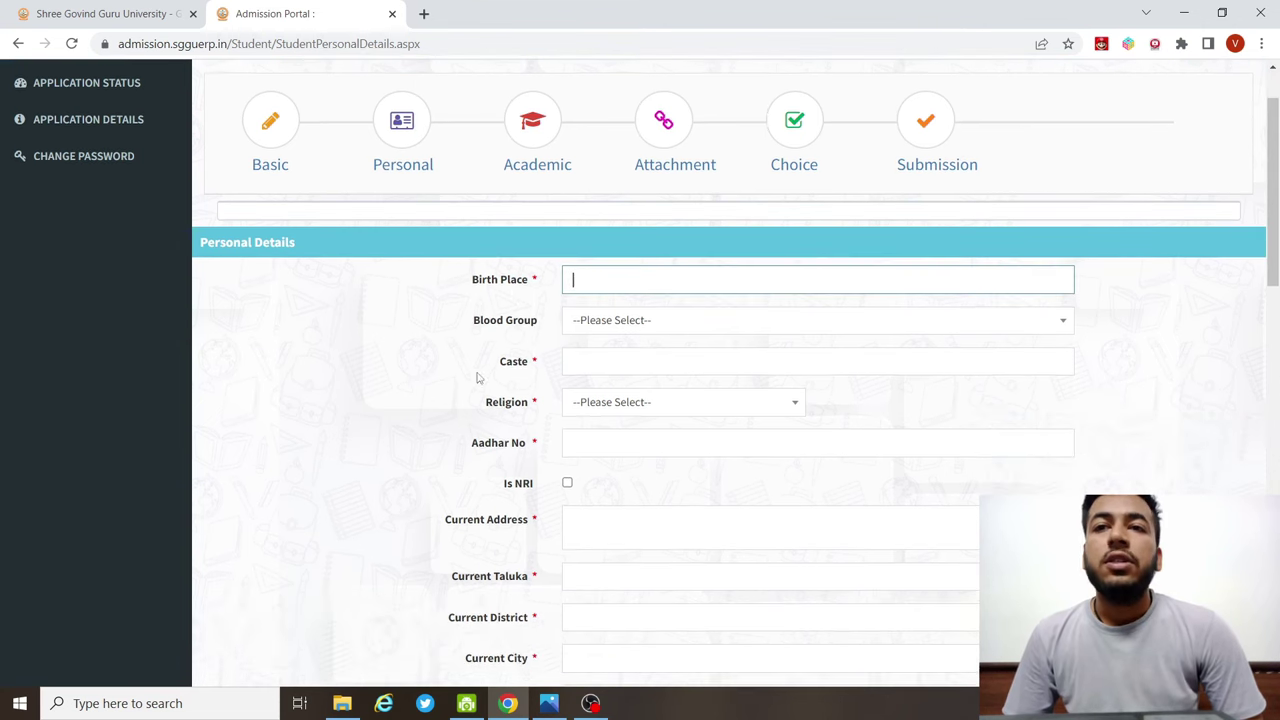
scroll(478, 442, down, 1)
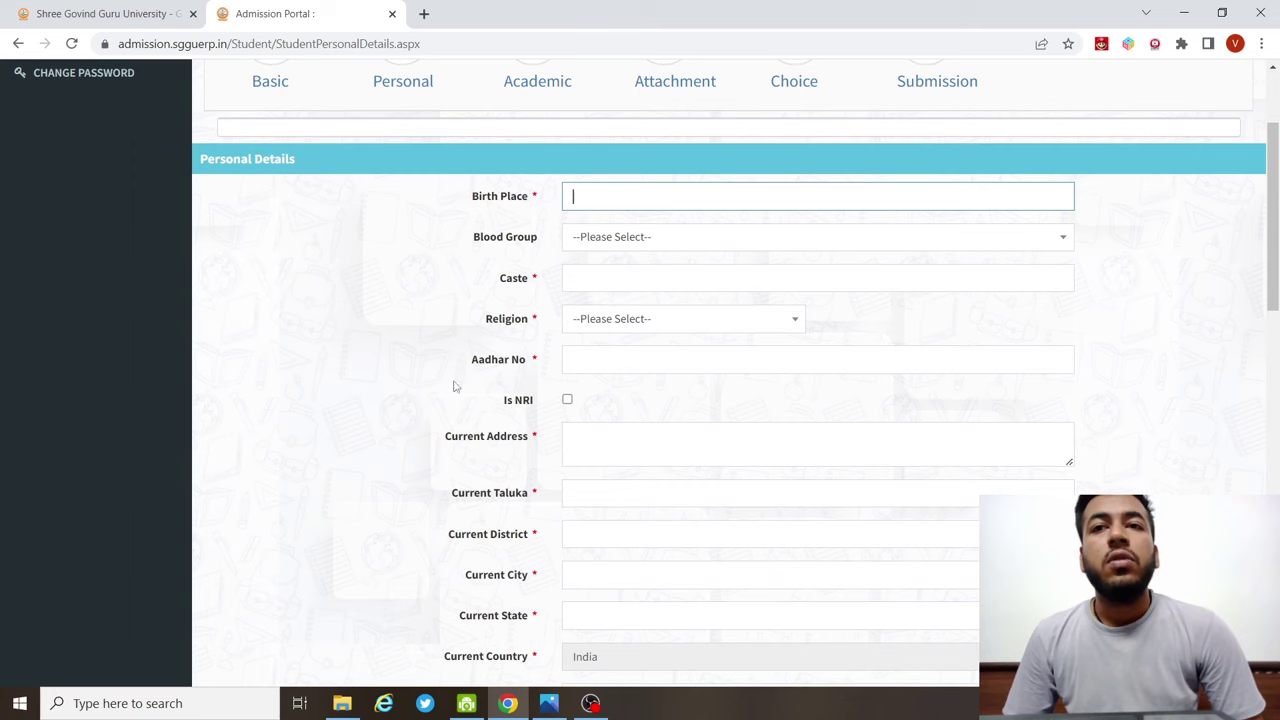
scroll(462, 405, down, 1)
scroll(566, 385, down, 2)
scroll(563, 400, down, 3)
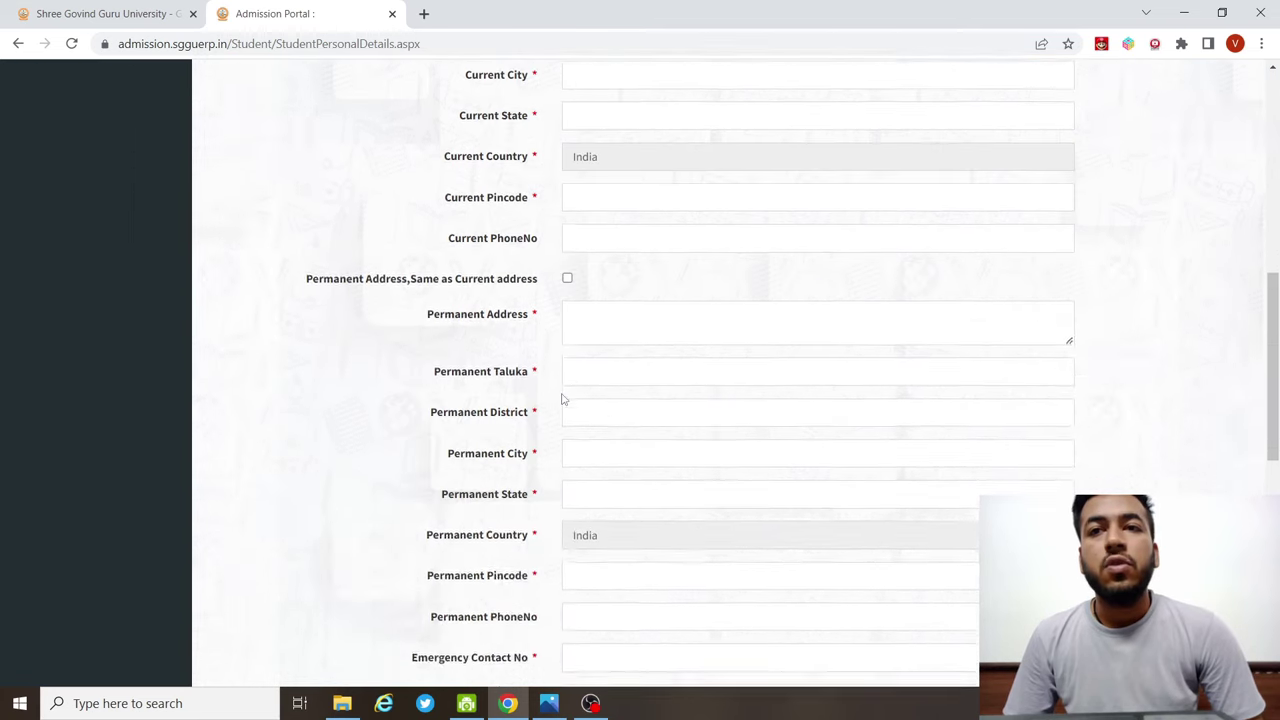
scroll(580, 380, up, 8)
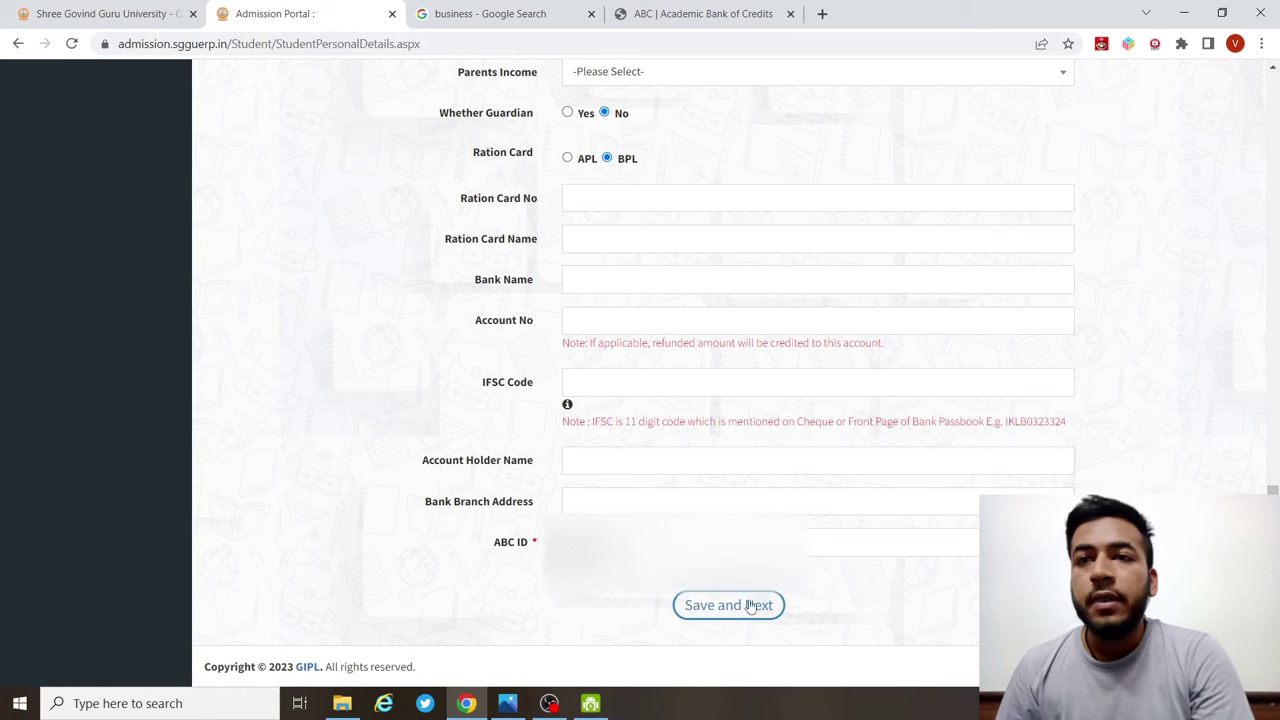
- Save the completed Personal Details section and continue to the academic details
click(720, 614)
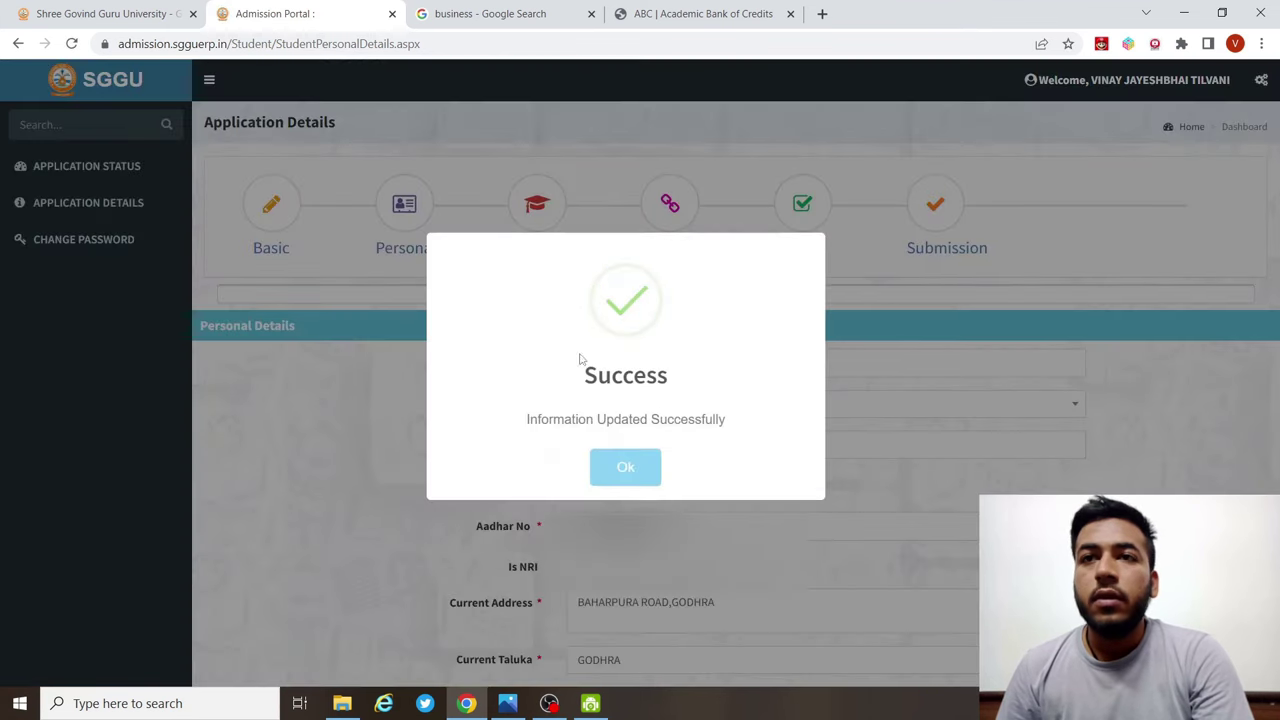
click(629, 470)
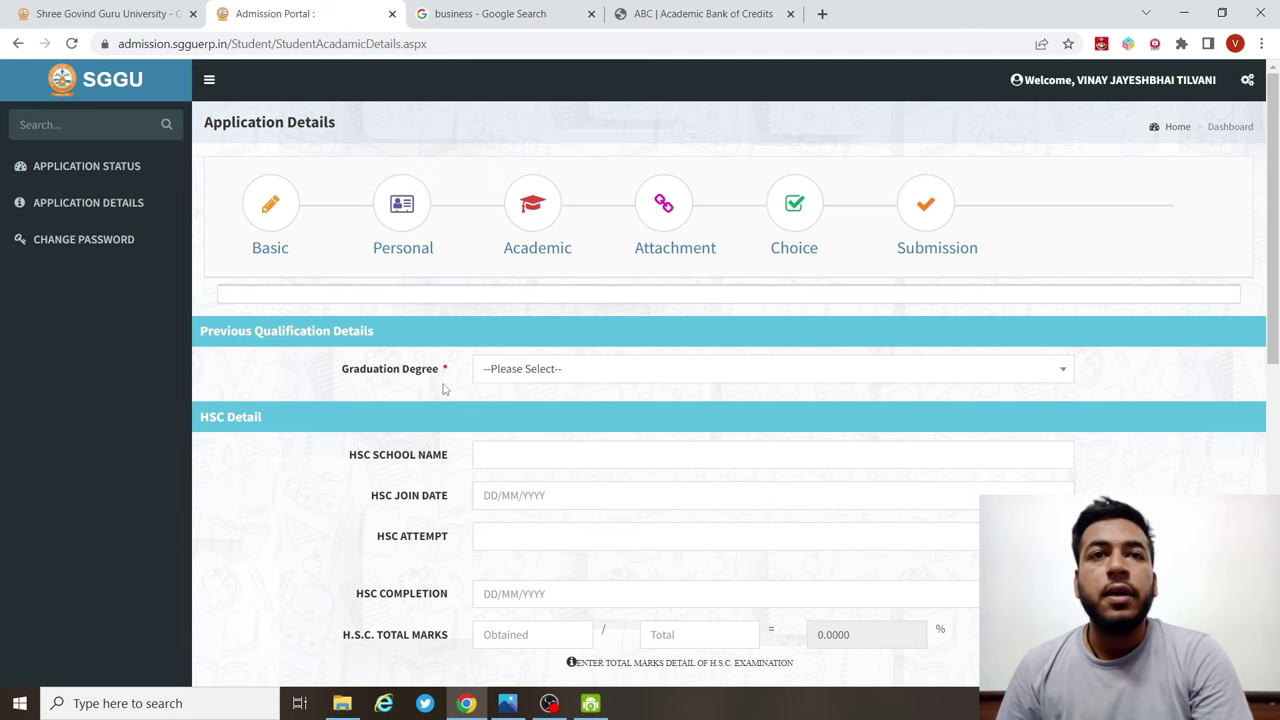
- Look over the academic details form and set the HSC attempt to 1 in the HSC Detail section
scroll(499, 390, down, 4)
scroll(501, 363, down, 3)
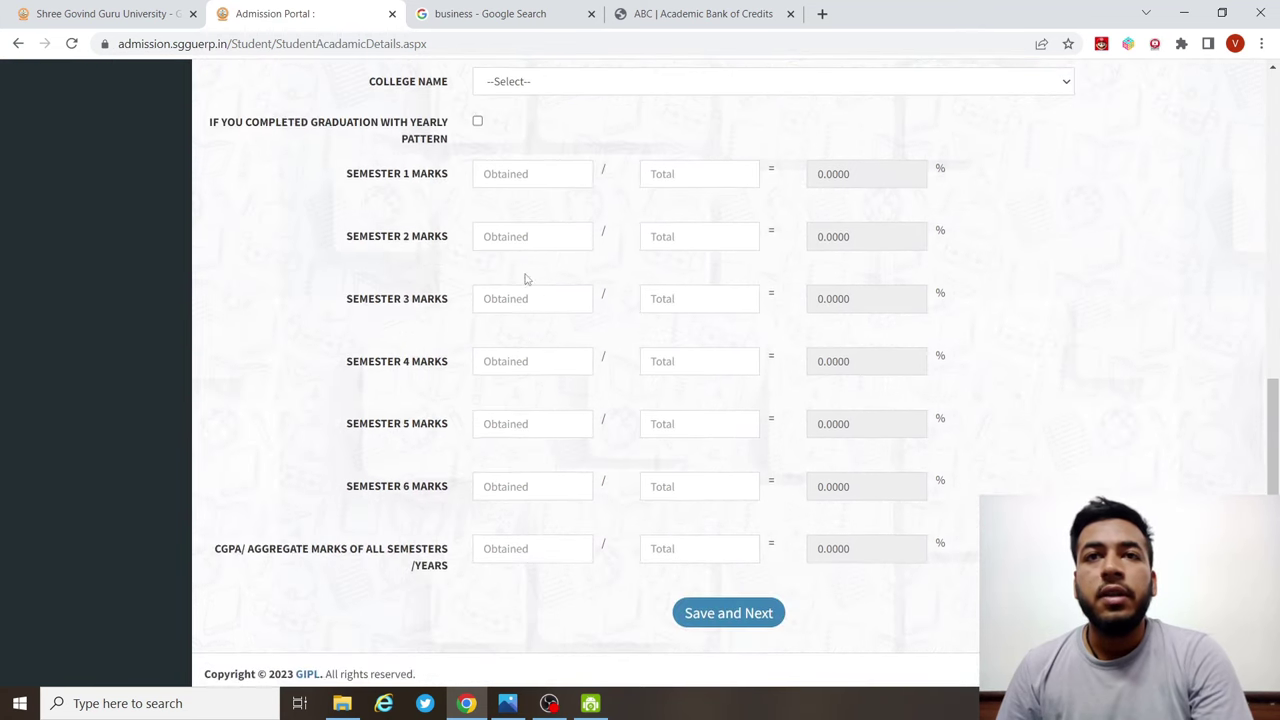
scroll(529, 363, up, 6)
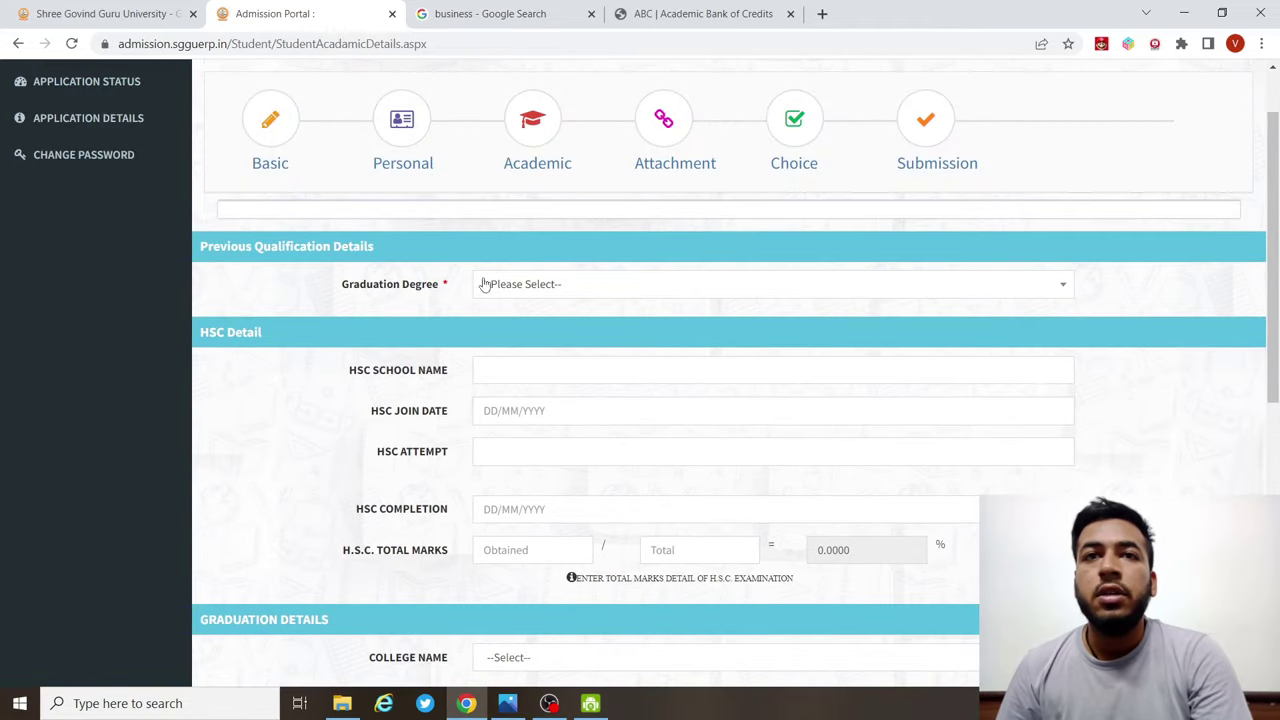
scroll(481, 300, down, 1)
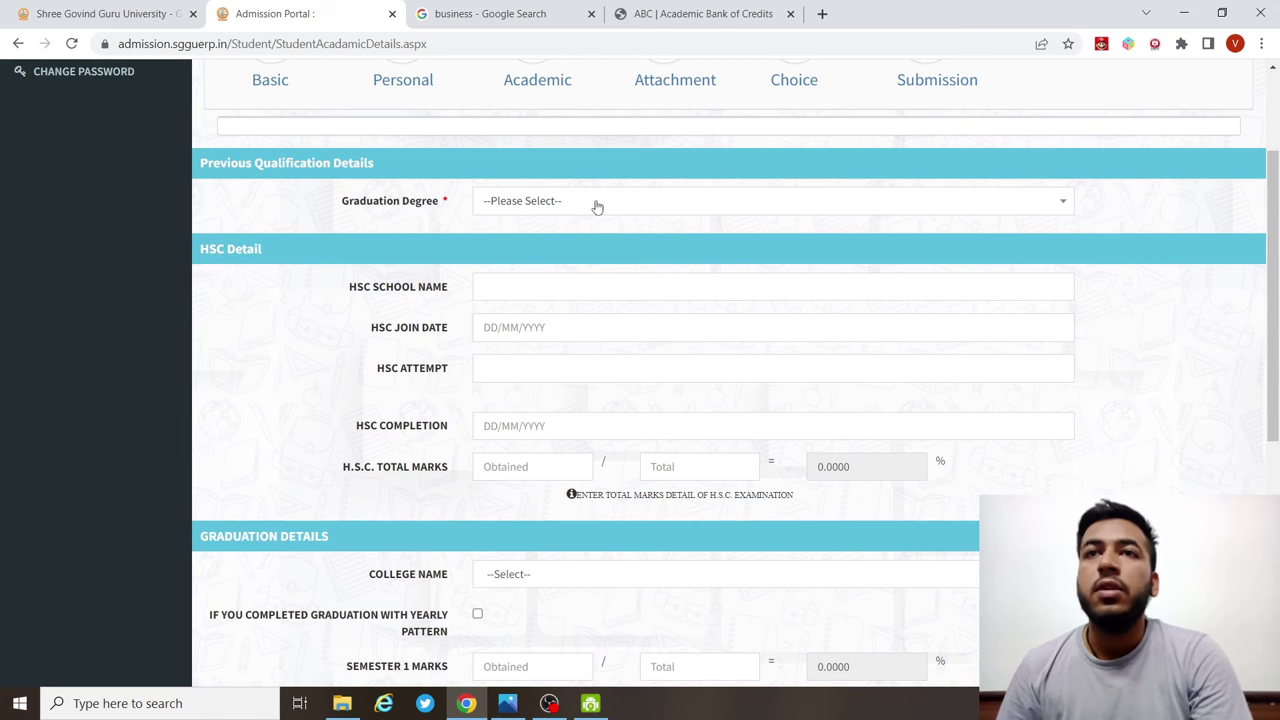
scroll(565, 226, down, 1)
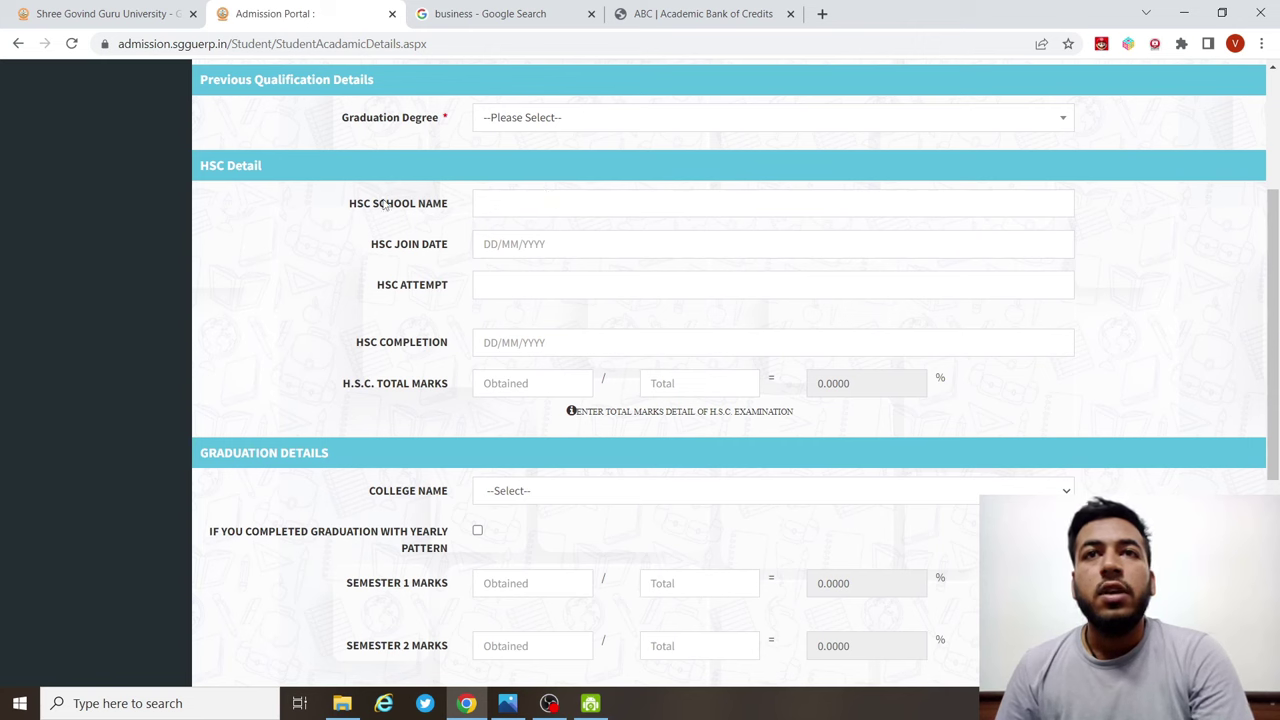
click(485, 203)
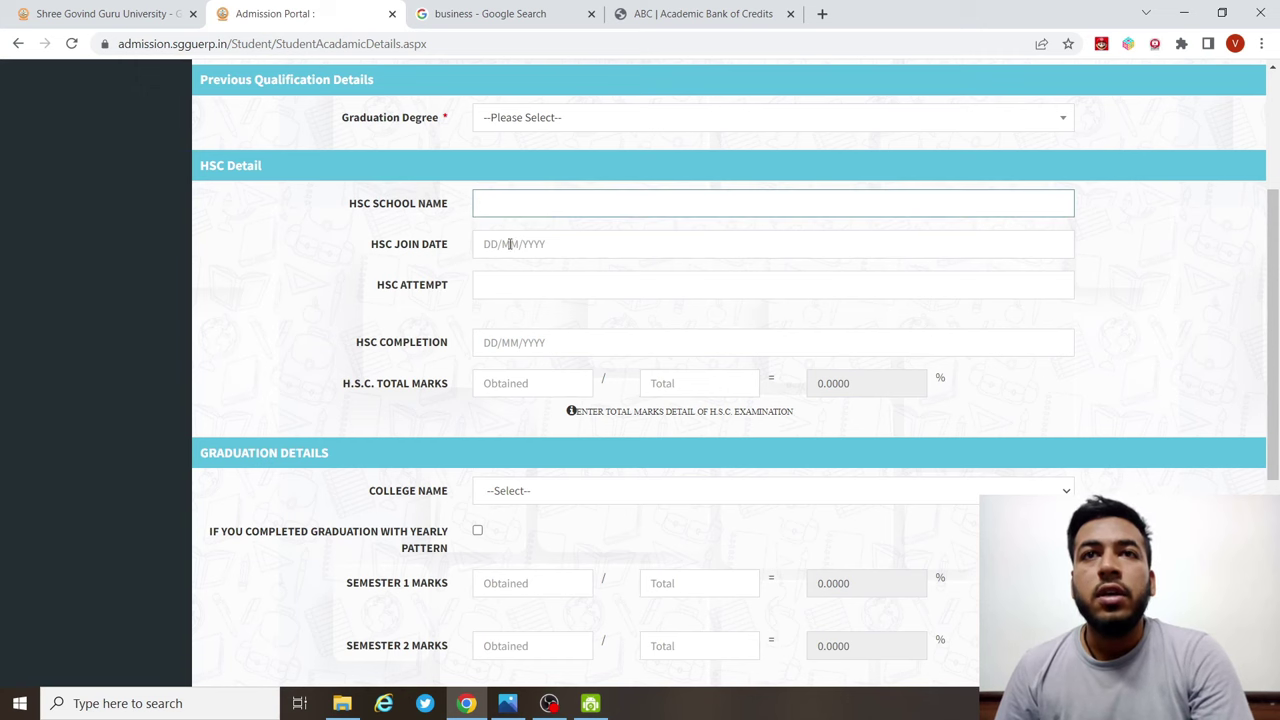
scroll(514, 243, down, 1)
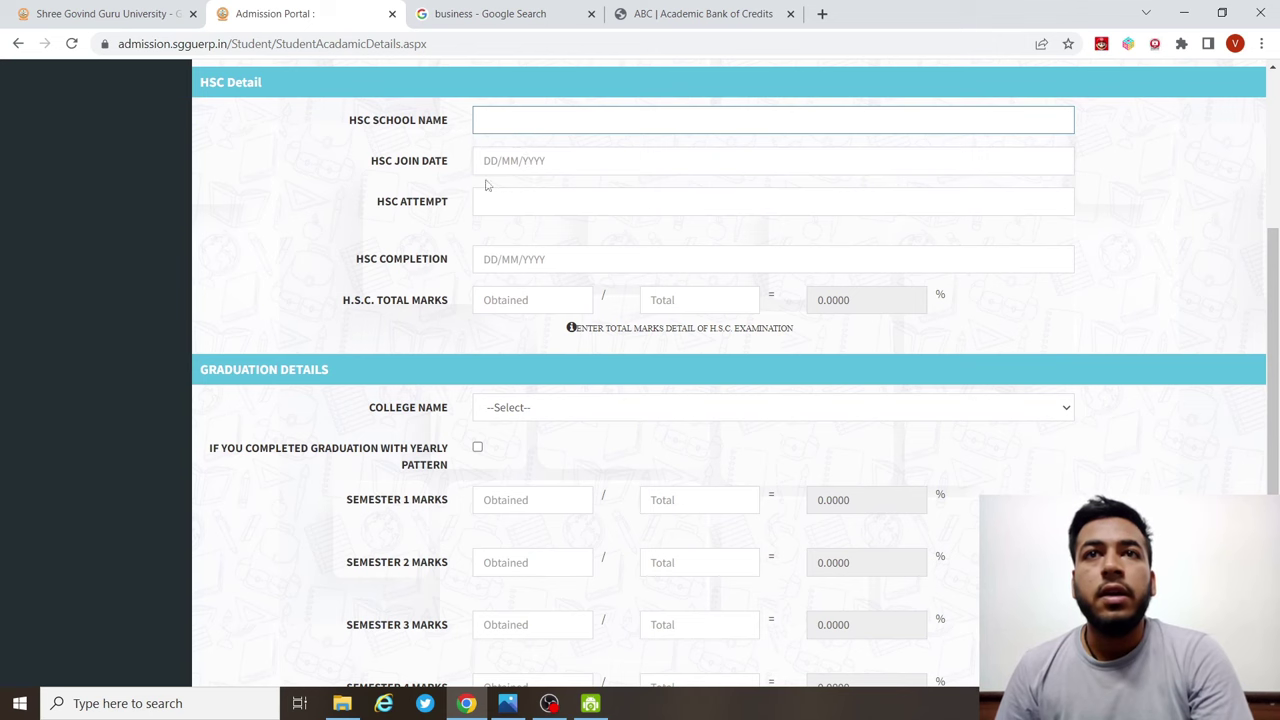
scroll(490, 200, down, 1)
click(518, 119)
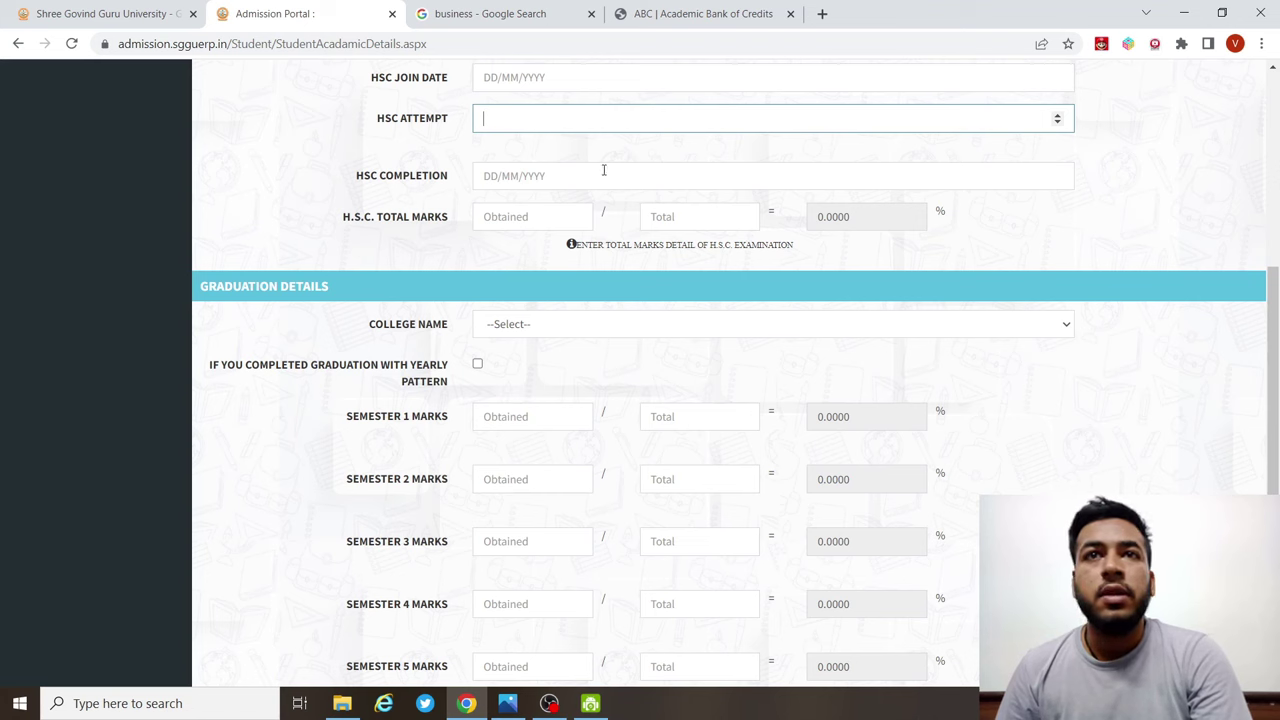
click(1057, 114)
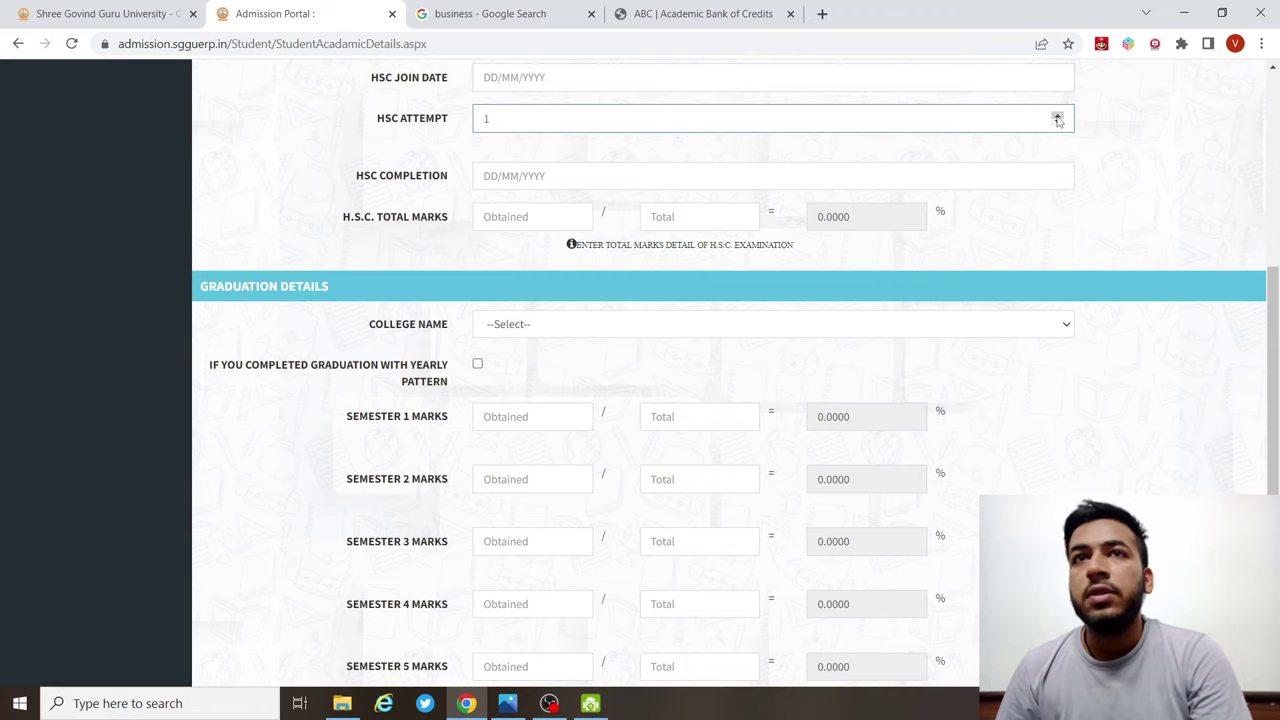
- Review the HSC completion date and total marks fields, and the graduation college and semester marks fields
scroll(527, 137, down, 1)
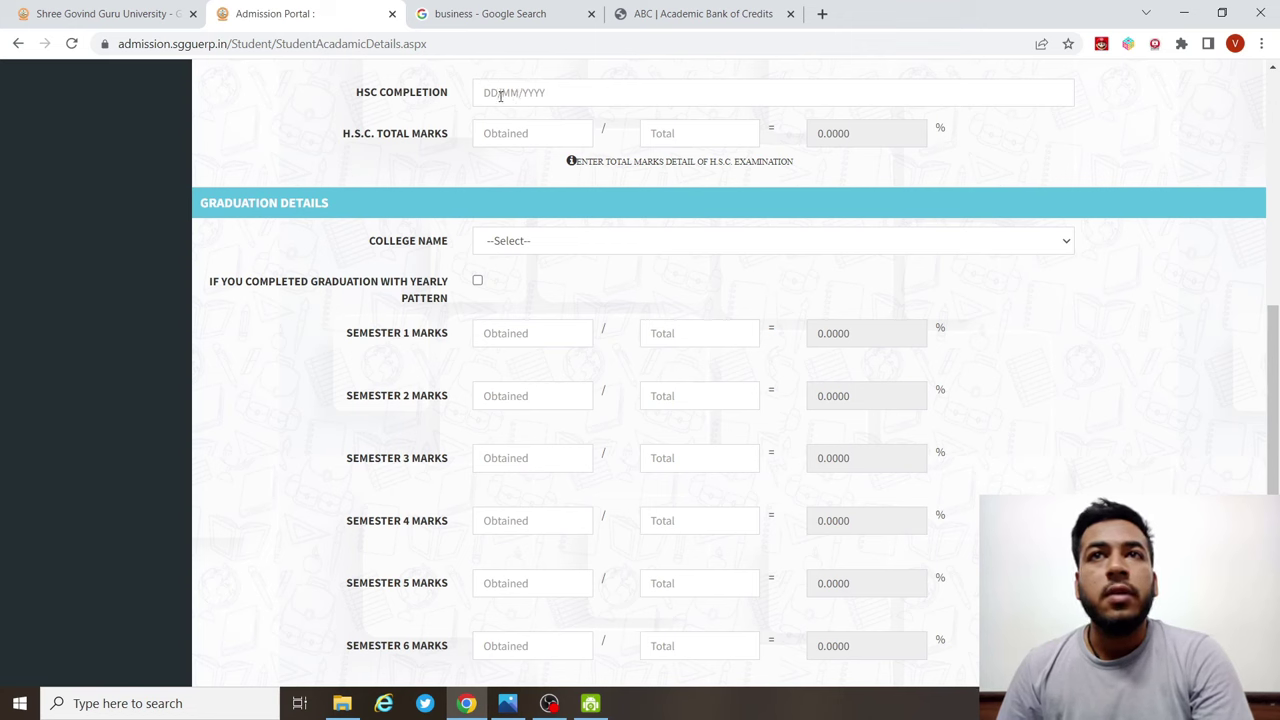
scroll(500, 95, down, 1)
scroll(463, 124, up, 2)
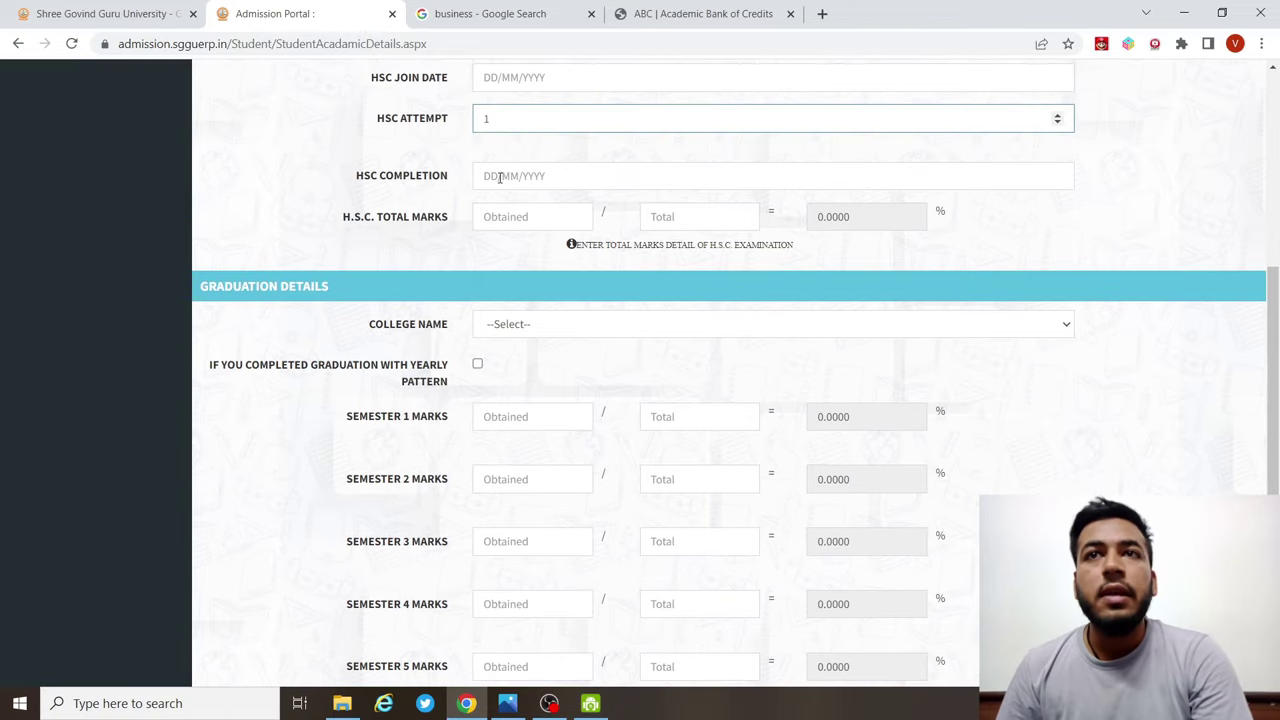
scroll(455, 190, down, 1)
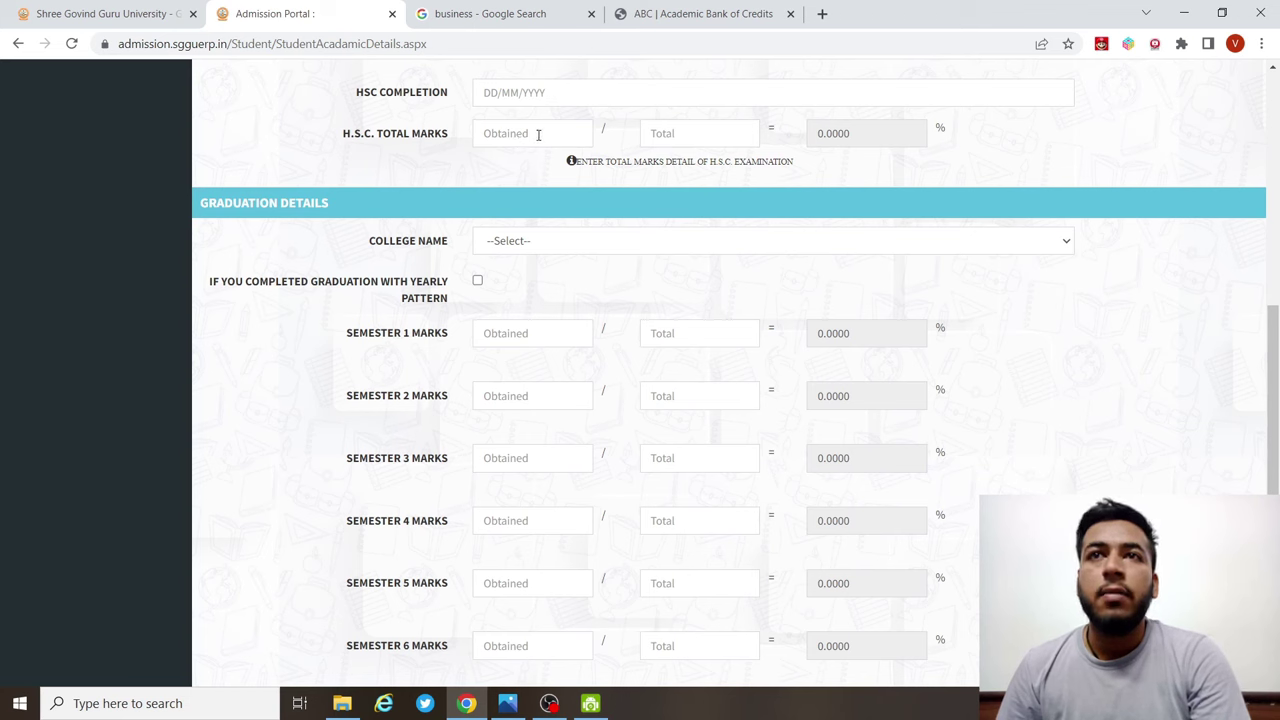
scroll(520, 134, down, 1)
scroll(530, 134, up, 1)
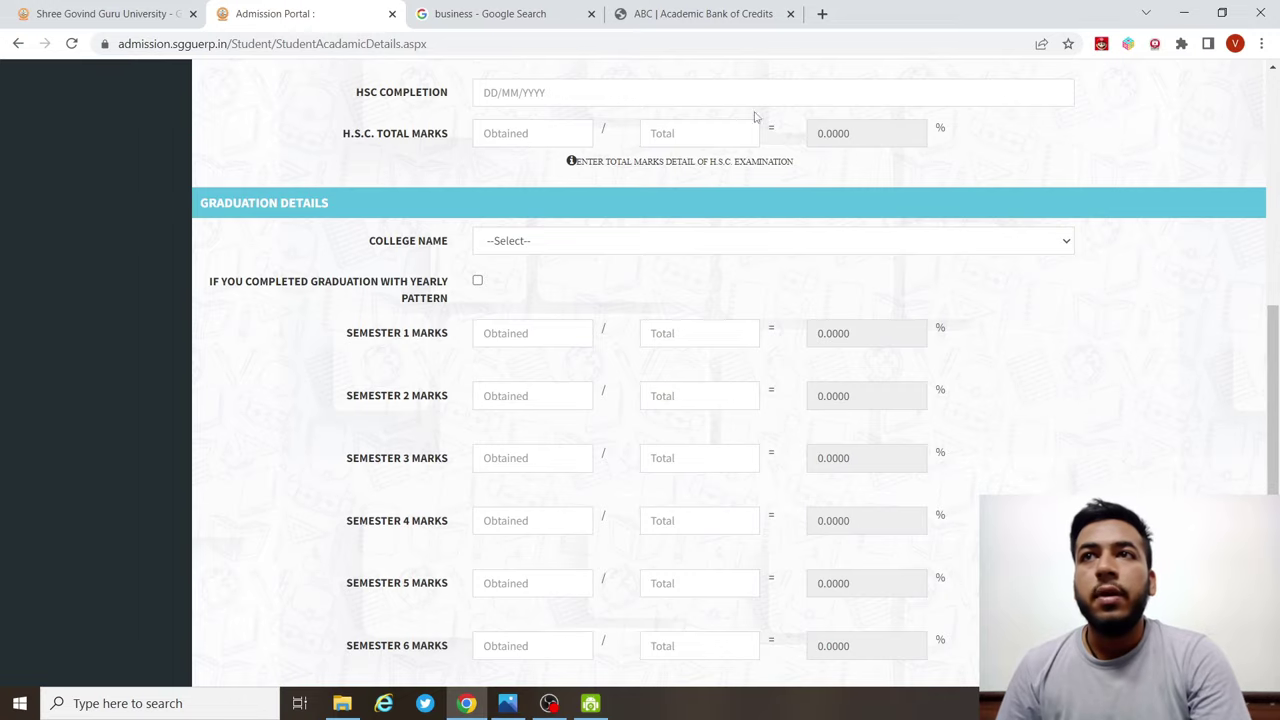
scroll(604, 162, down, 1)
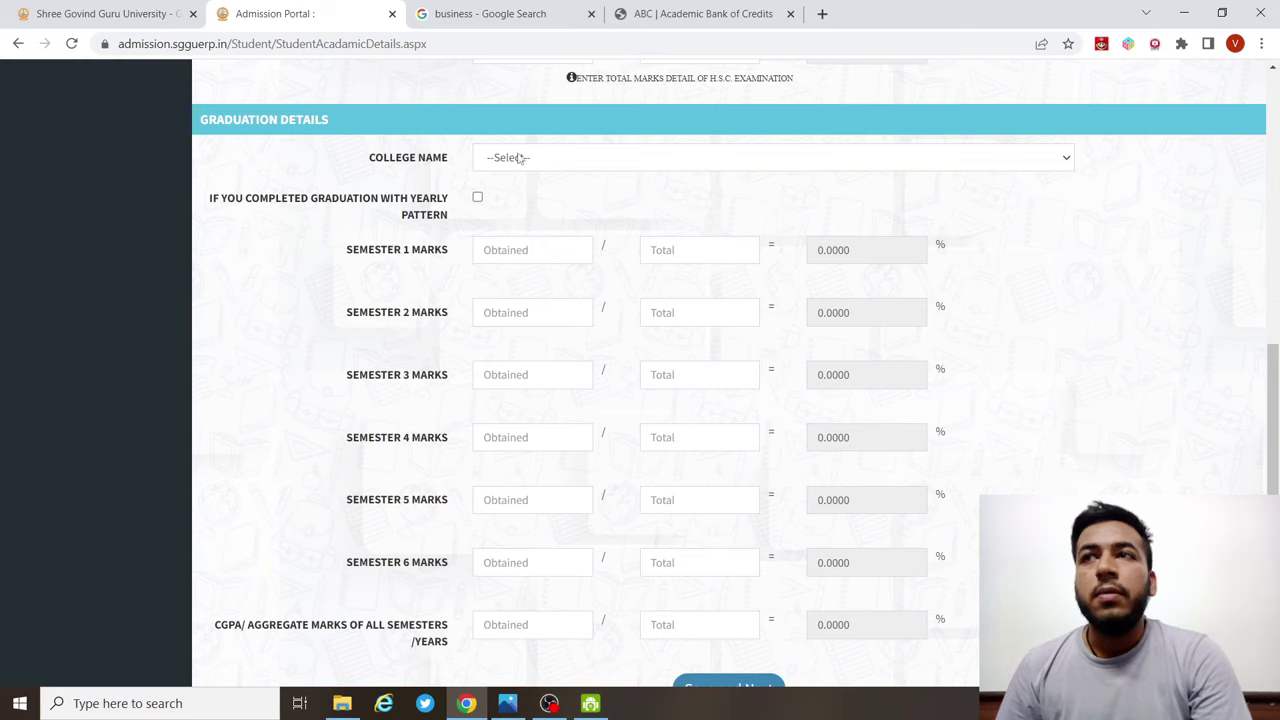
scroll(450, 148, down, 1)
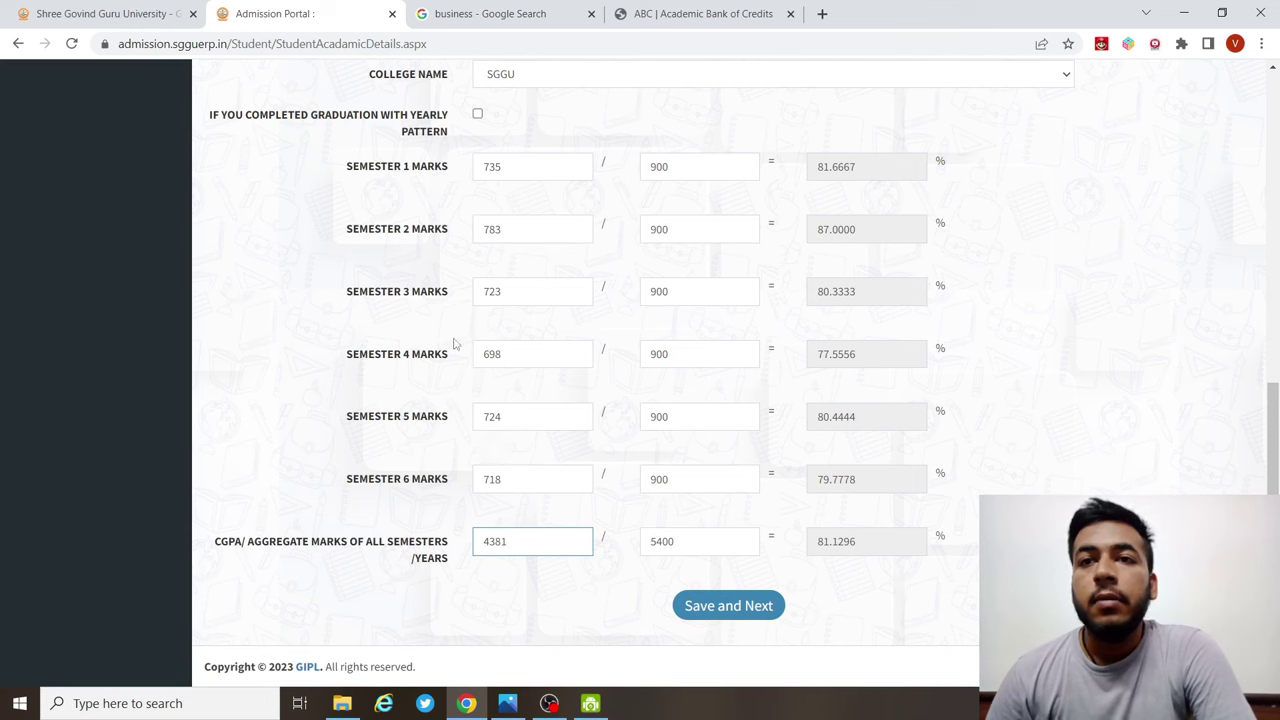
- Save the completed academic details and continue to the attachment section
click(725, 612)
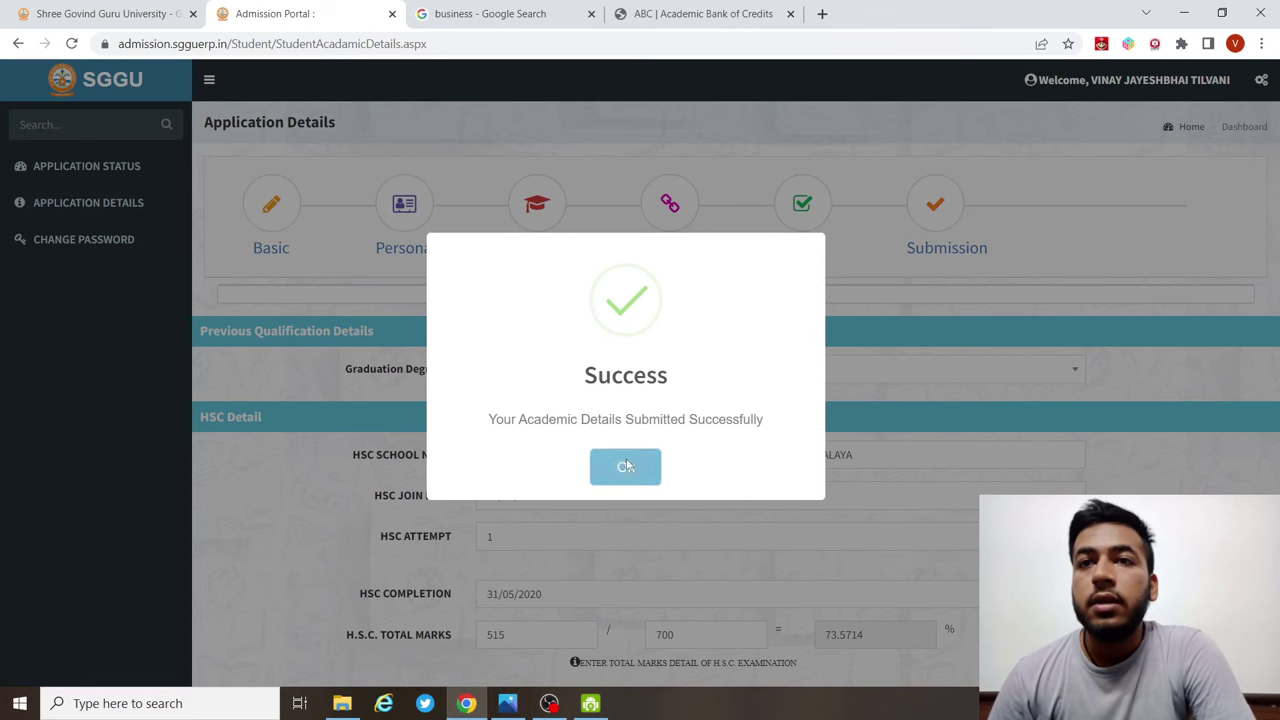
click(625, 466)
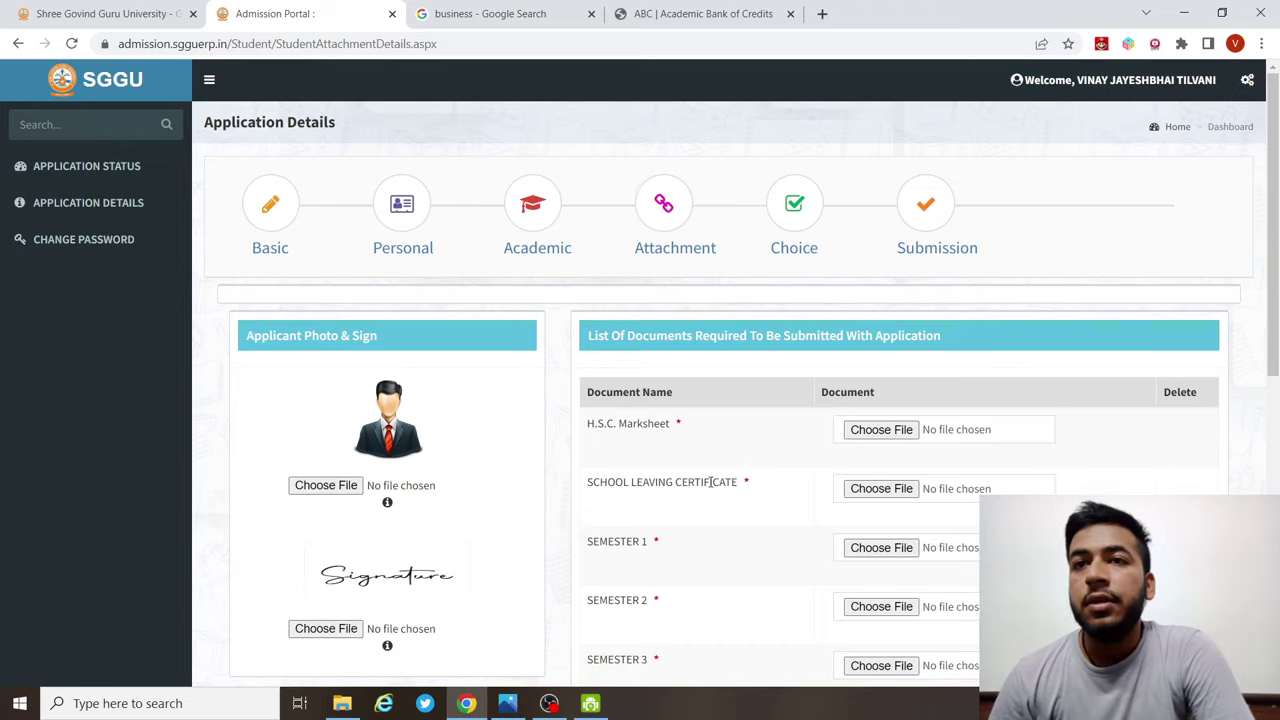
- Examine the list of required documents and read the instructions on photo format, maximum file size and document readability
scroll(700, 360, down, 2)
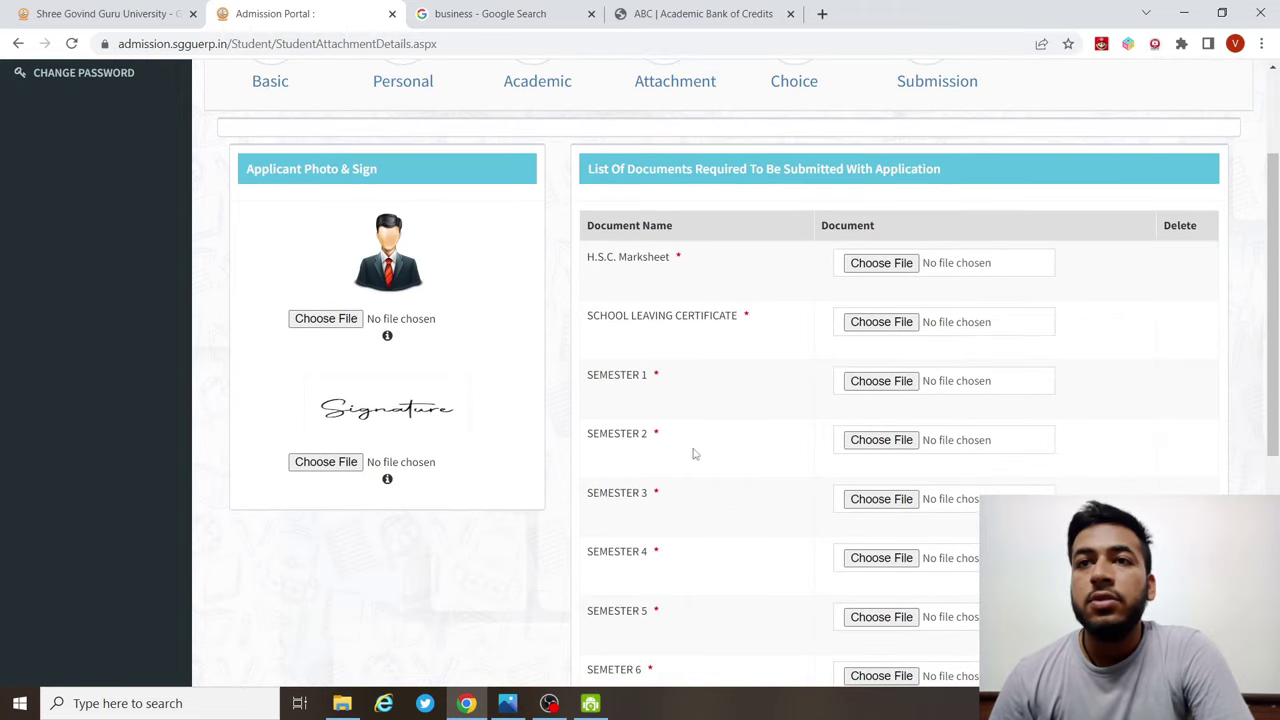
scroll(694, 454, down, 1)
scroll(624, 440, down, 1)
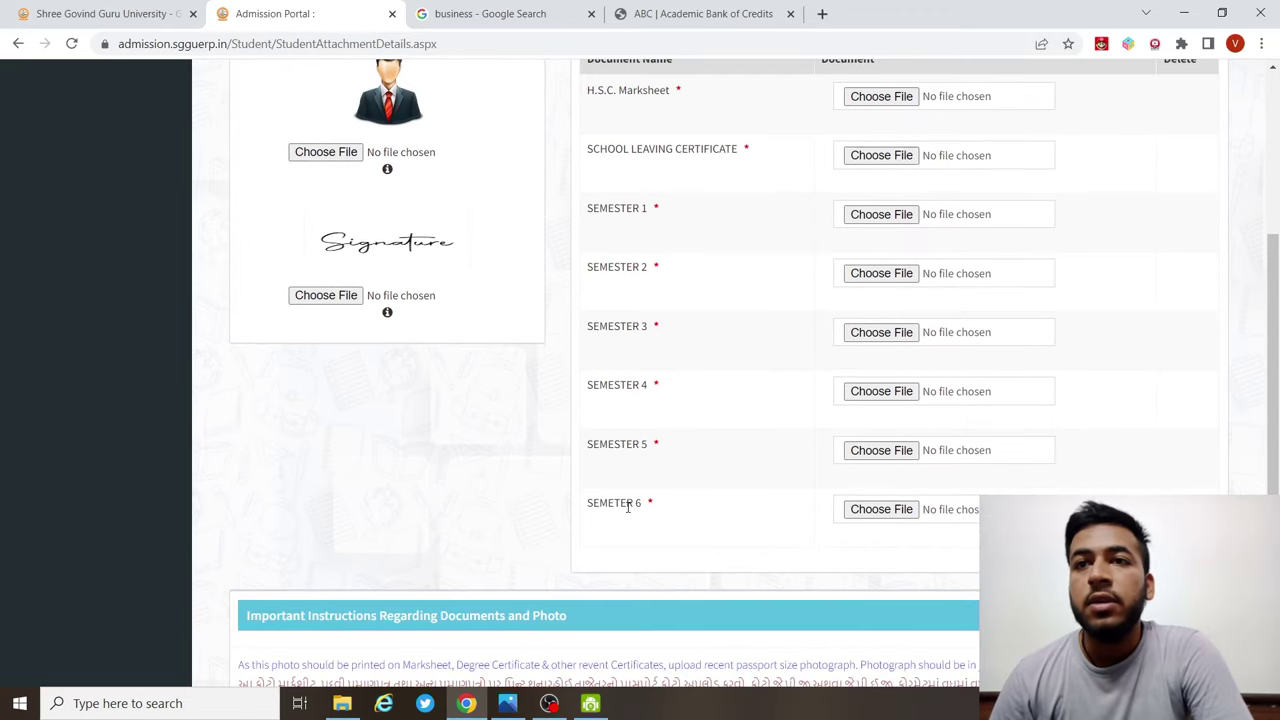
scroll(739, 496, down, 3)
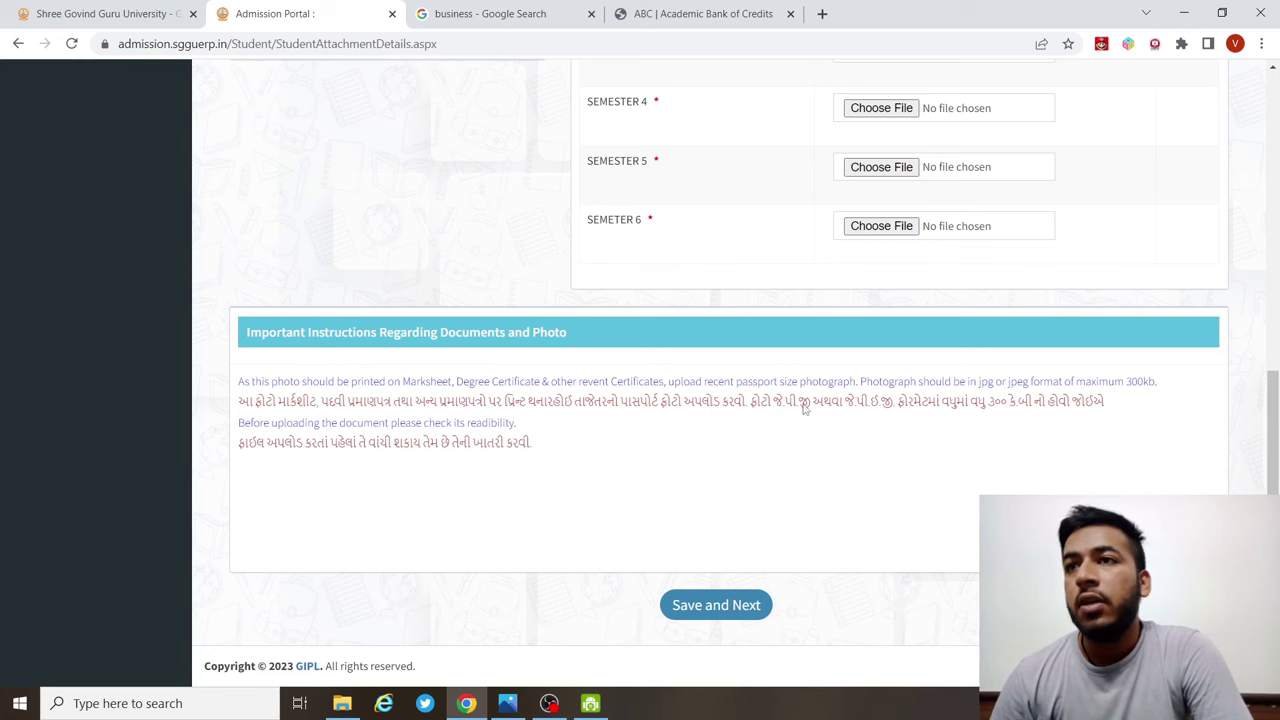
drag(986, 386, 1030, 386)
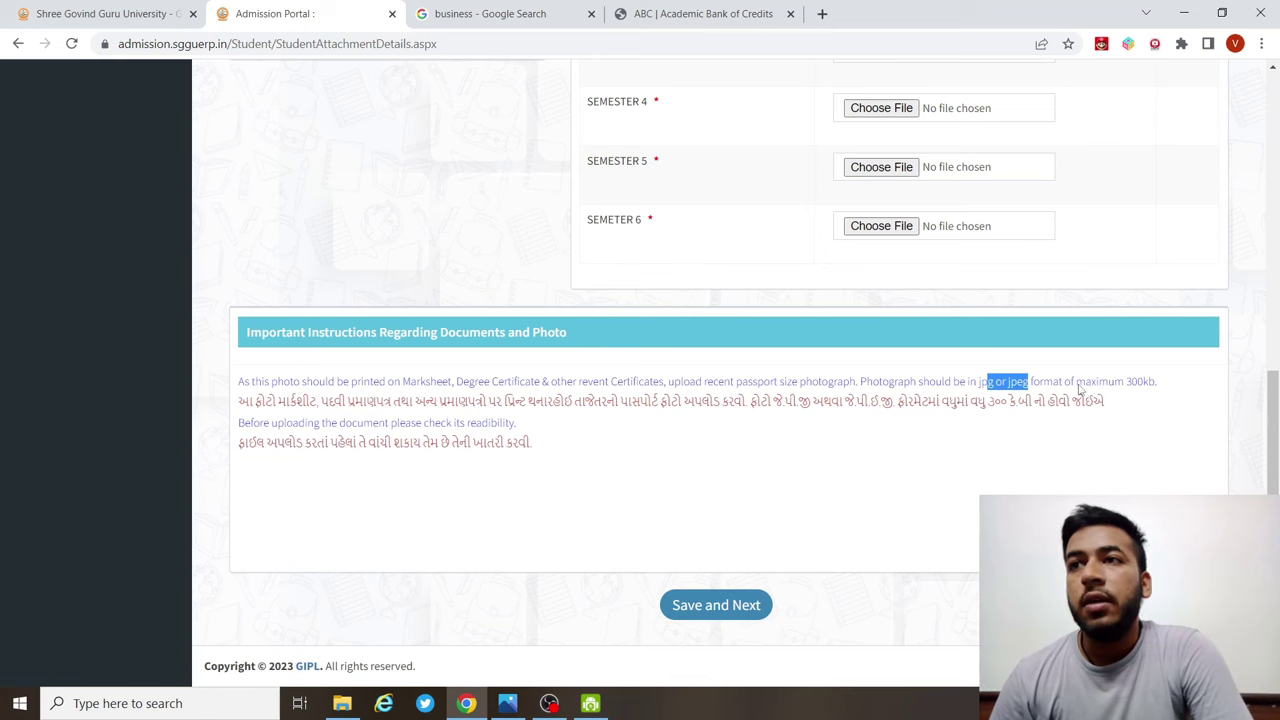
drag(1087, 386, 1150, 389)
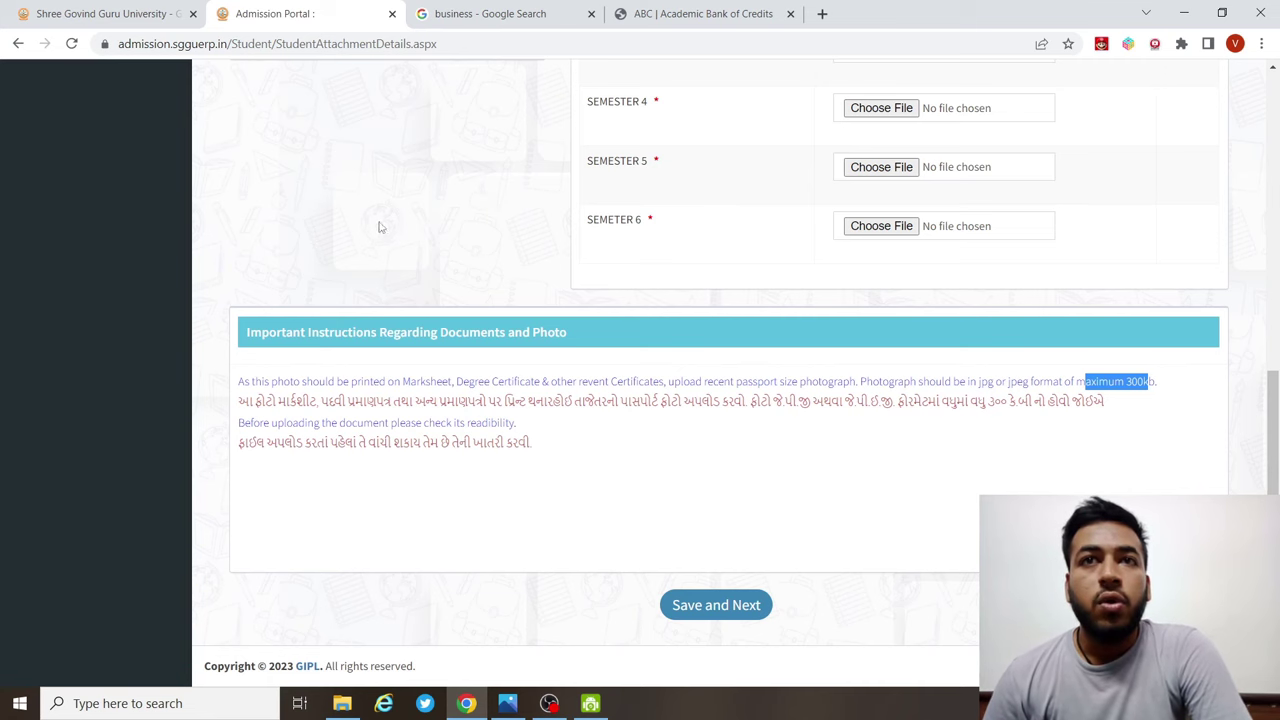
scroll(484, 218, up, 2)
scroll(484, 218, down, 2)
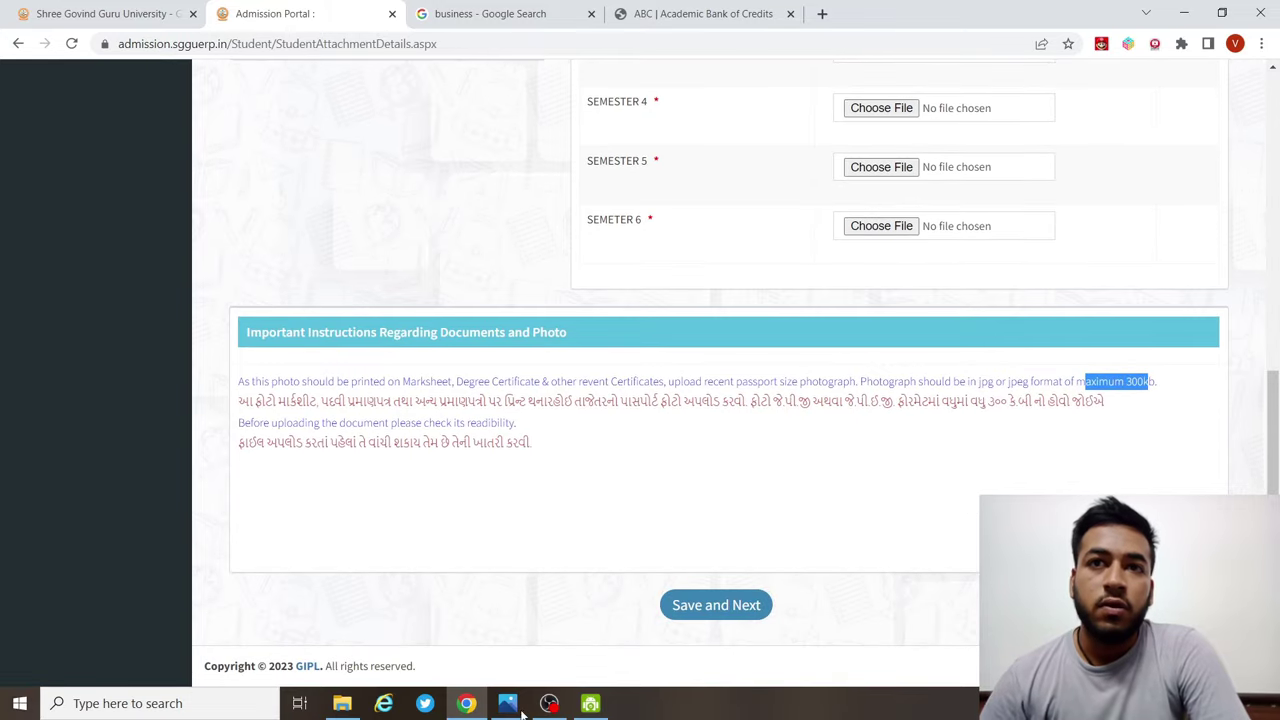
drag(366, 450, 518, 448)
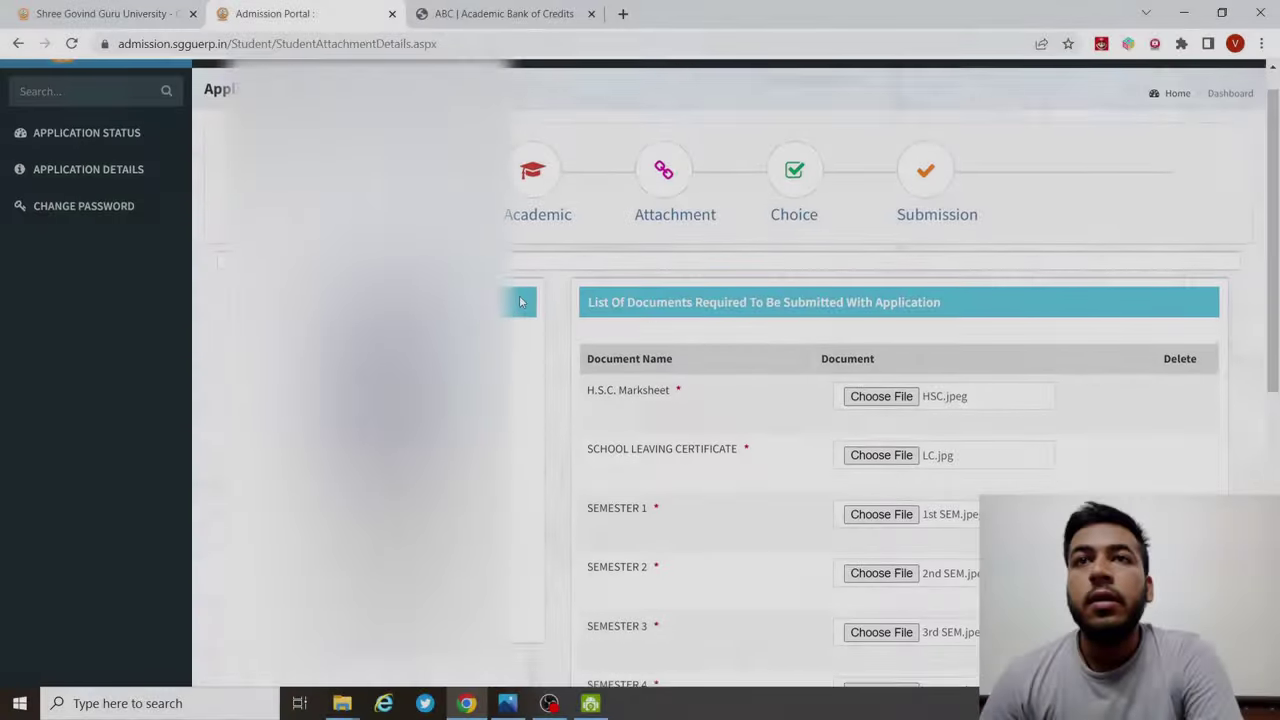
- Check the files chosen for the HSC marksheet, school leaving certificate and semesters 1 to 6, and save the attachments
scroll(519, 295, down, 3)
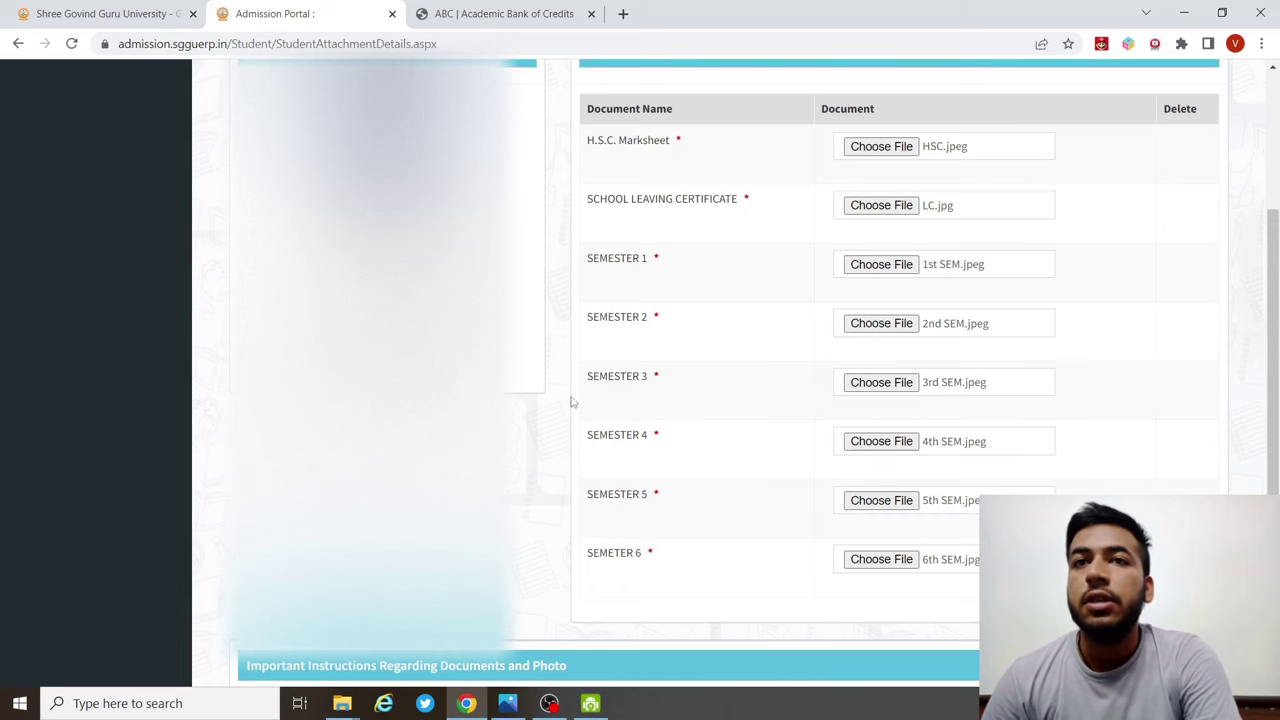
scroll(571, 402, down, 3)
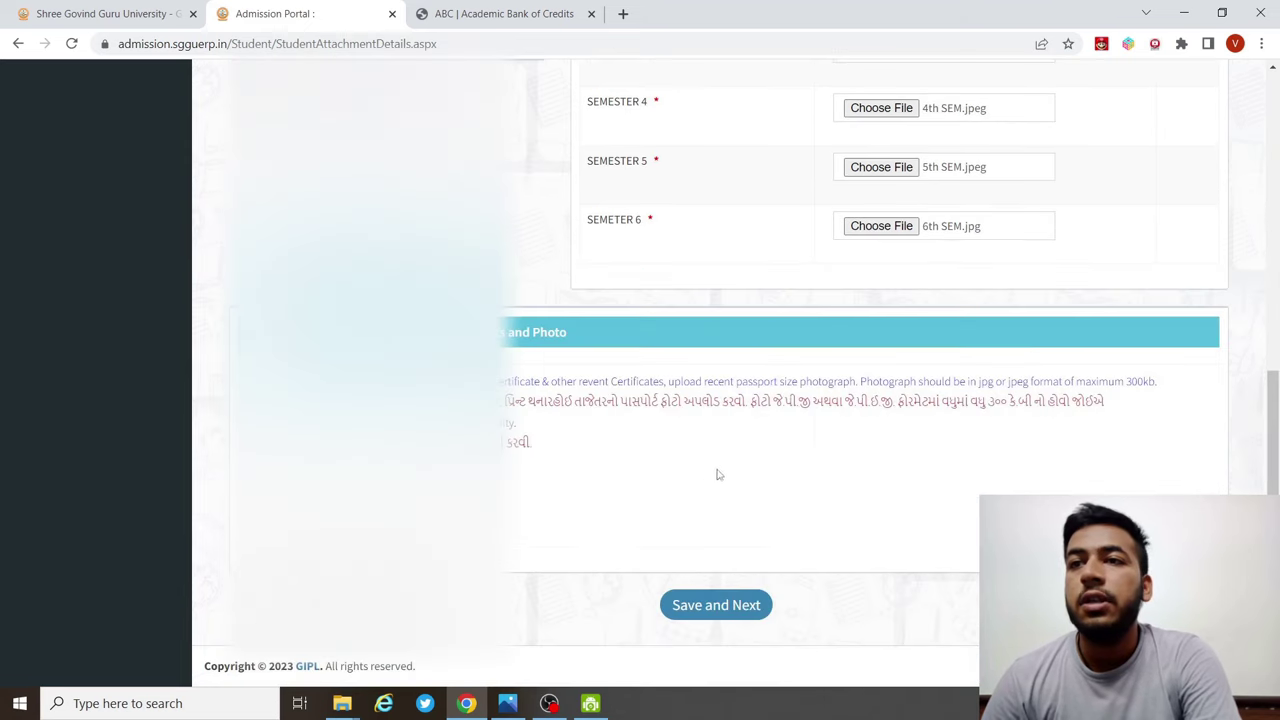
click(686, 611)
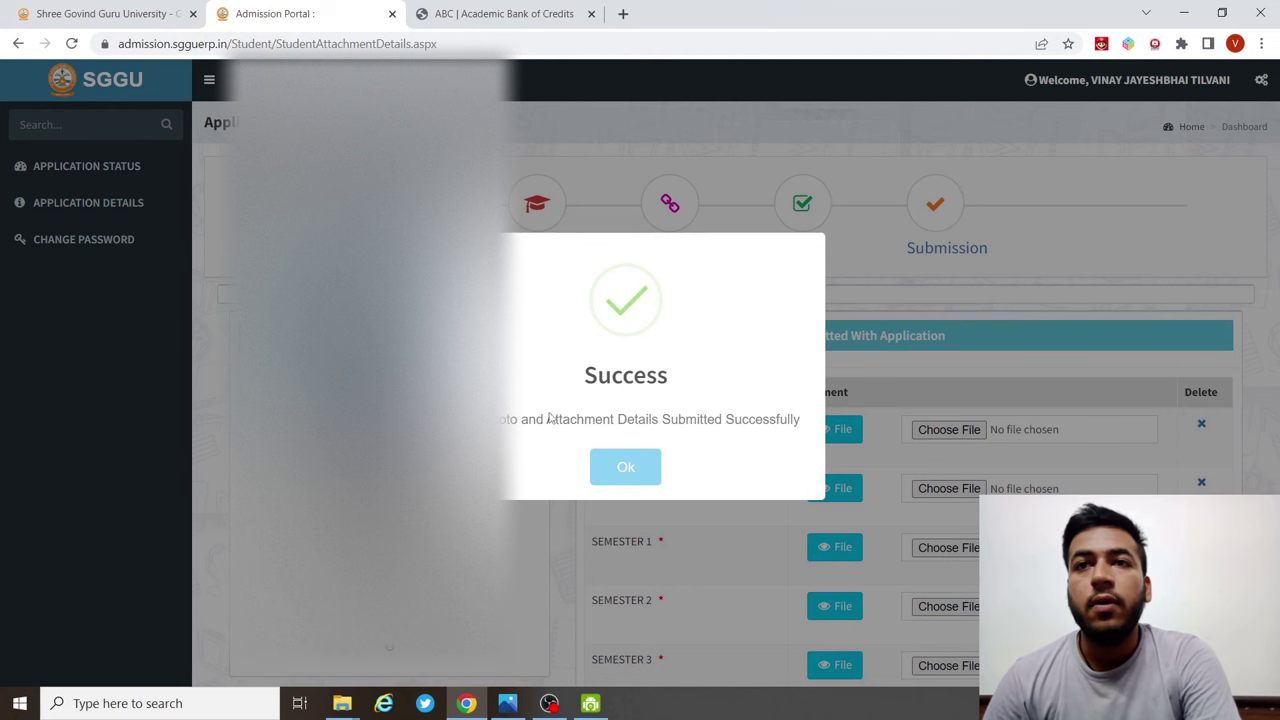
- Dismiss the attachment confirmation, review the district and college/department type options, and save the choice section to continue to final submission
click(624, 470)
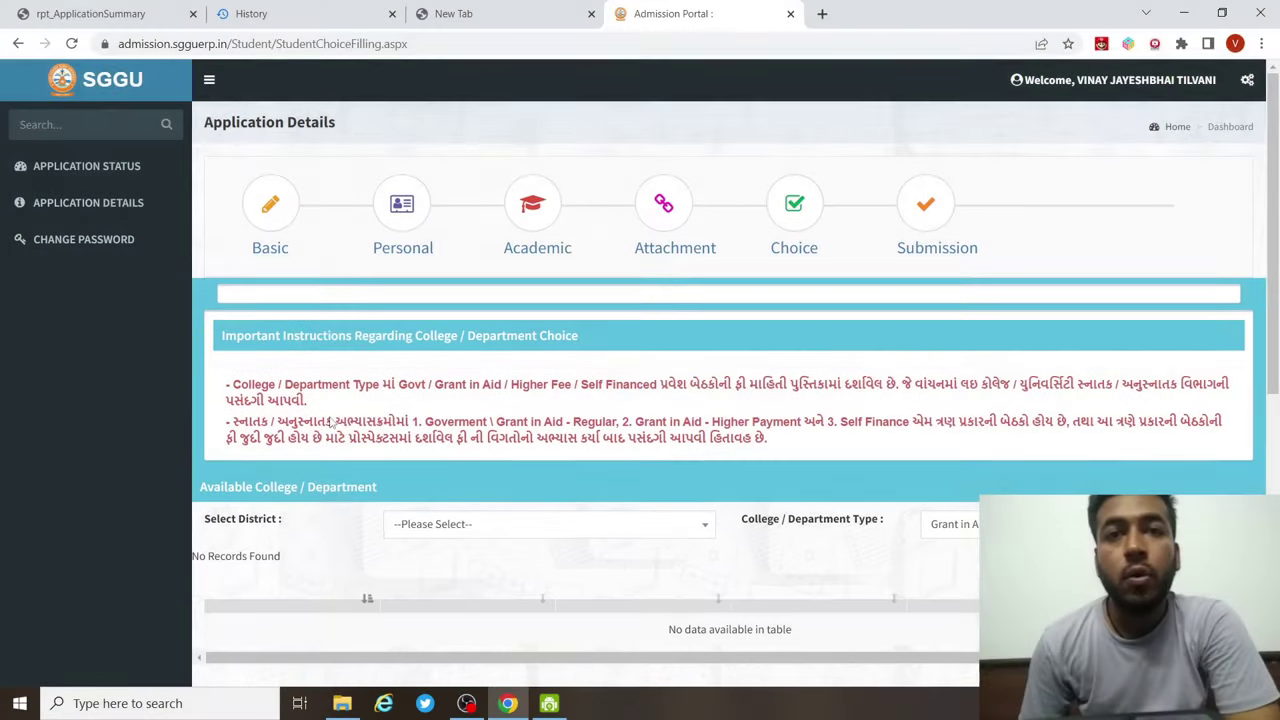
scroll(630, 482, down, 1)
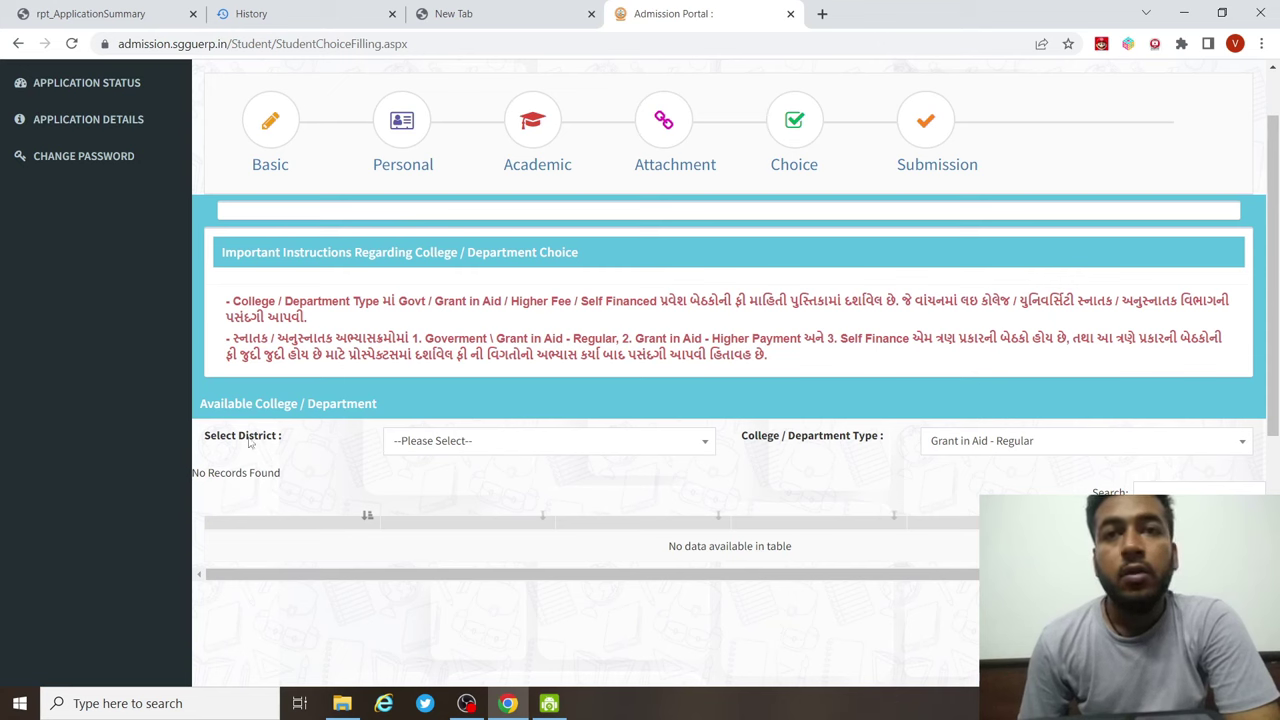
click(451, 445)
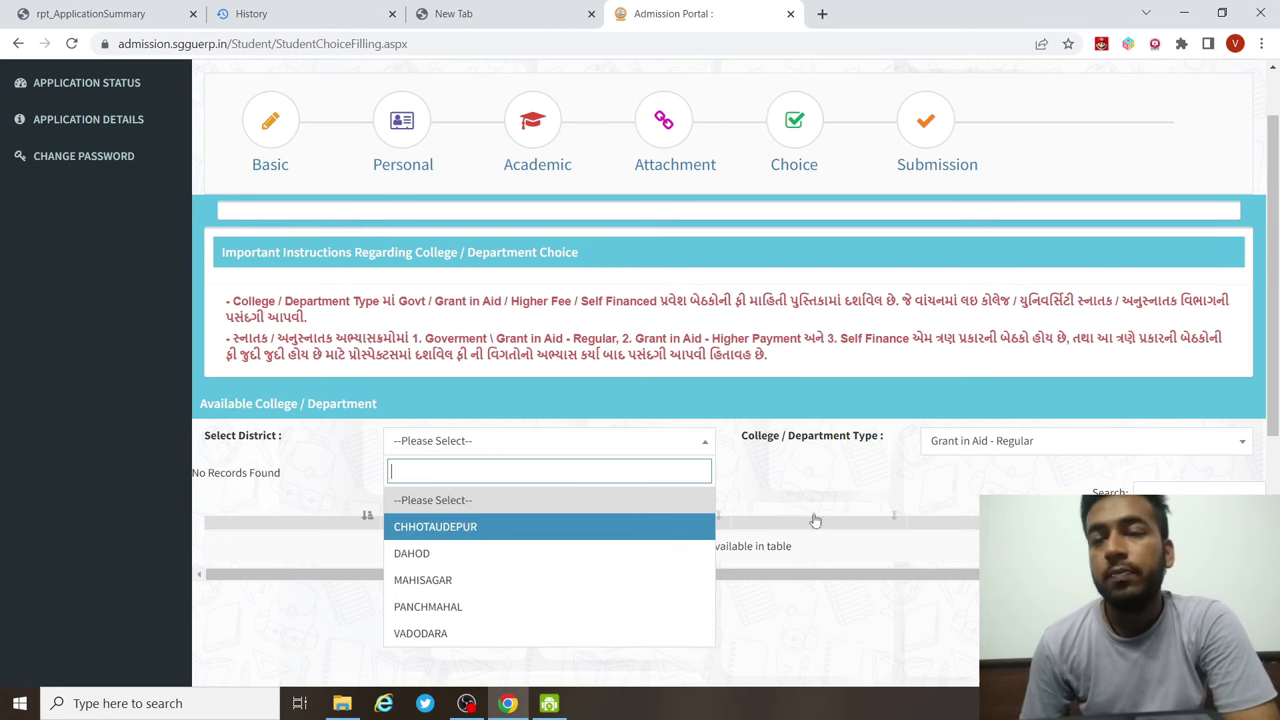
click(963, 443)
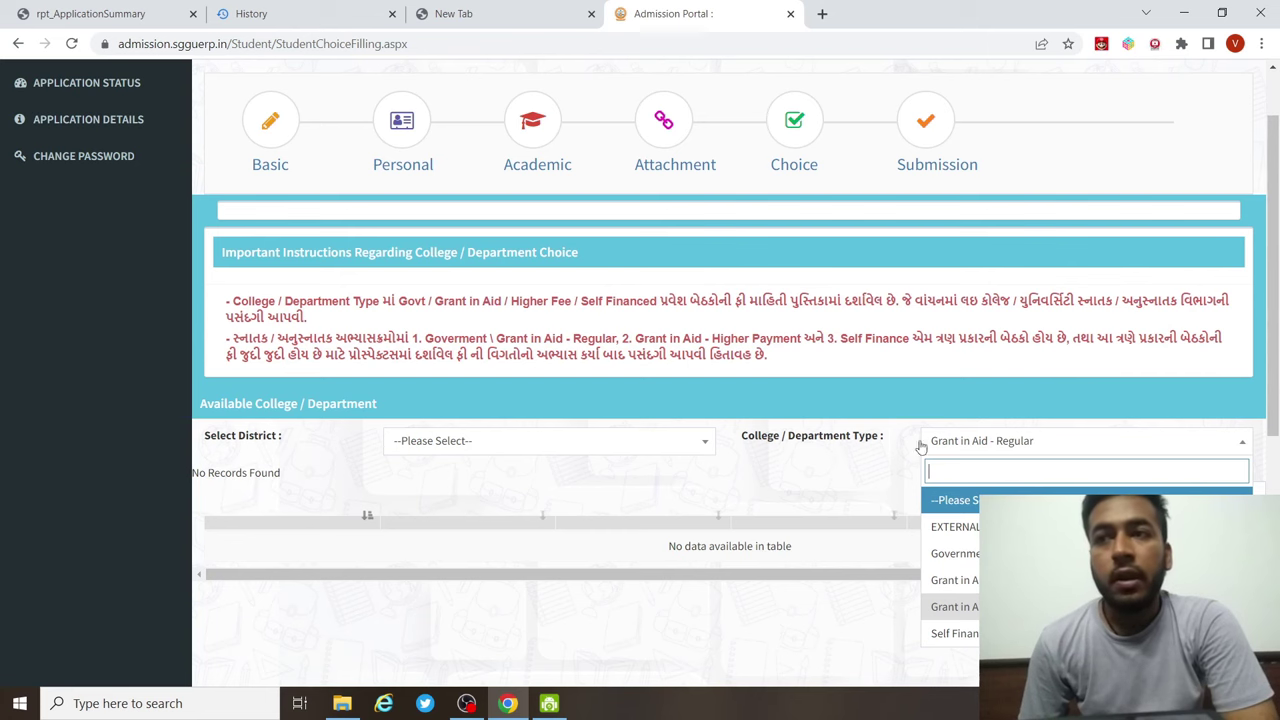
scroll(837, 480, down, 5)
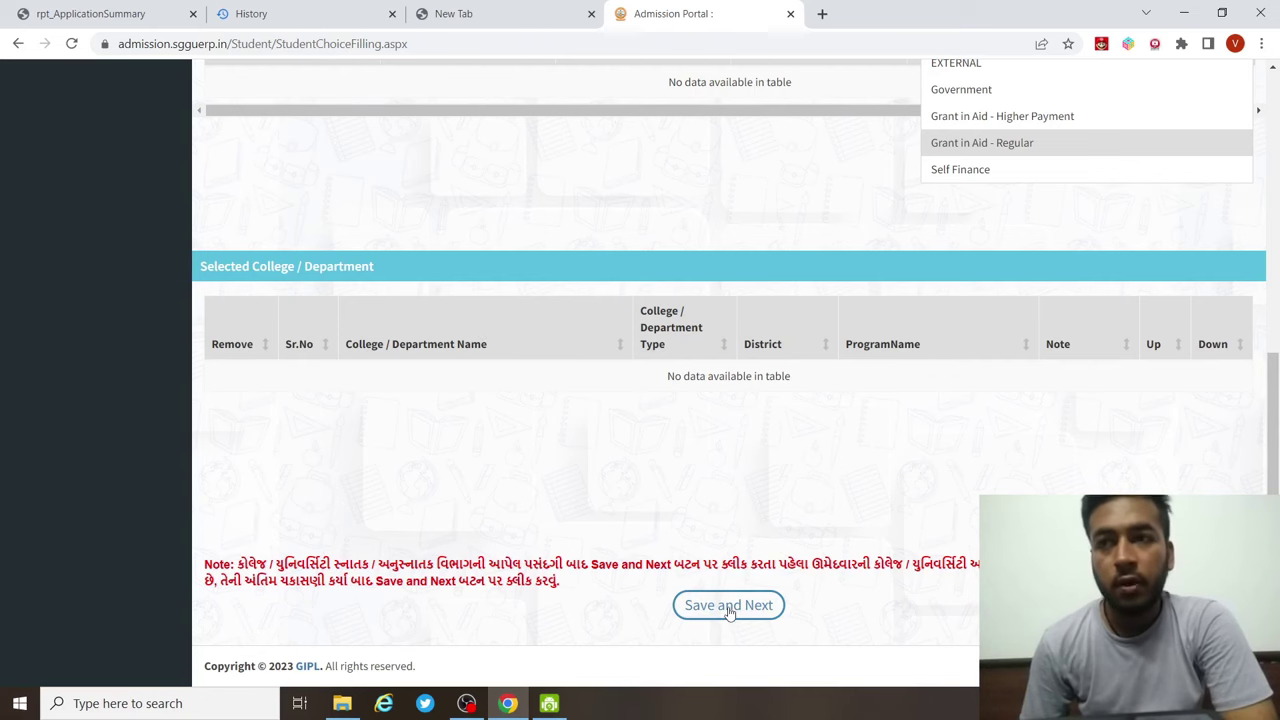
click(729, 606)
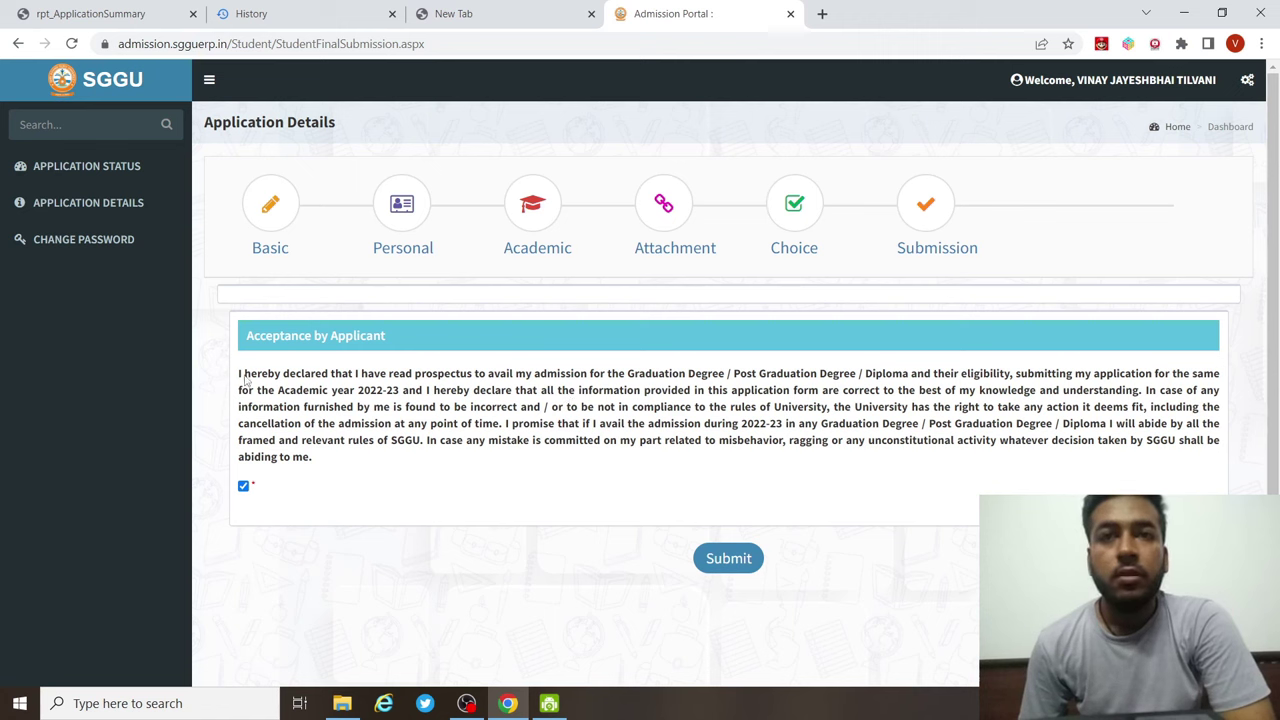
- Read through the applicant's acceptance declaration and submit the admission application
drag(244, 376, 403, 470)
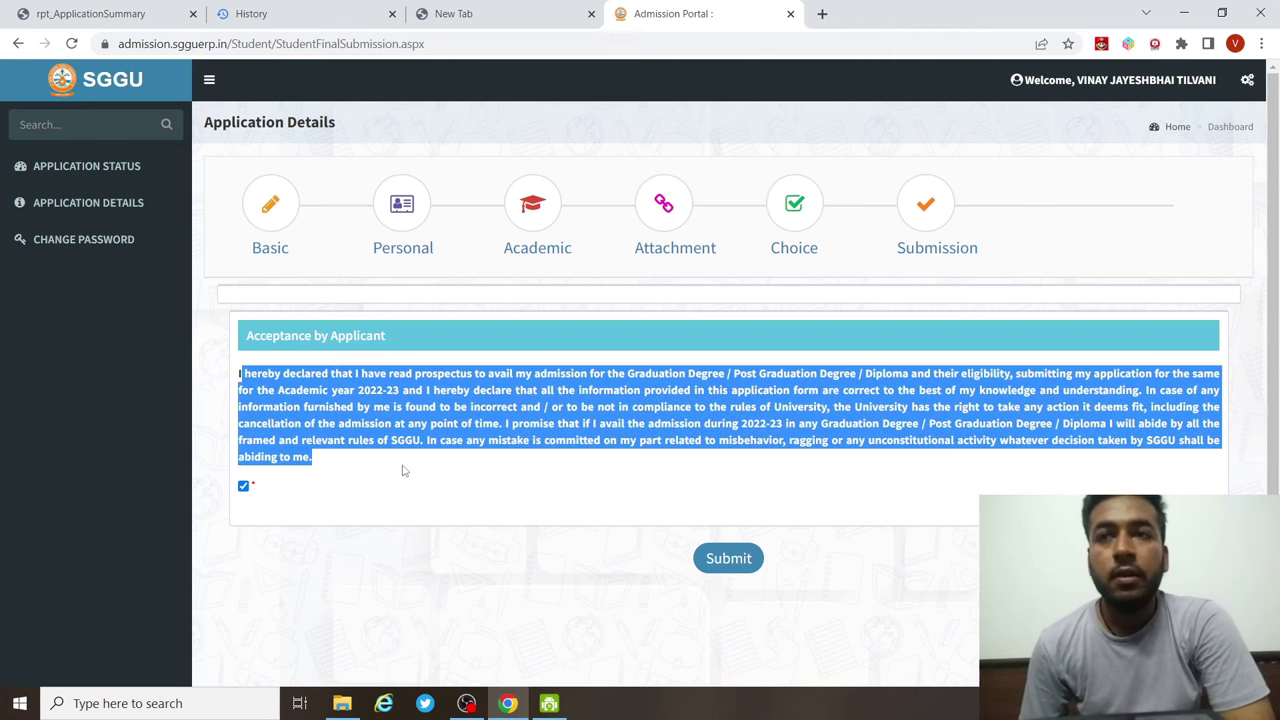
click(745, 562)
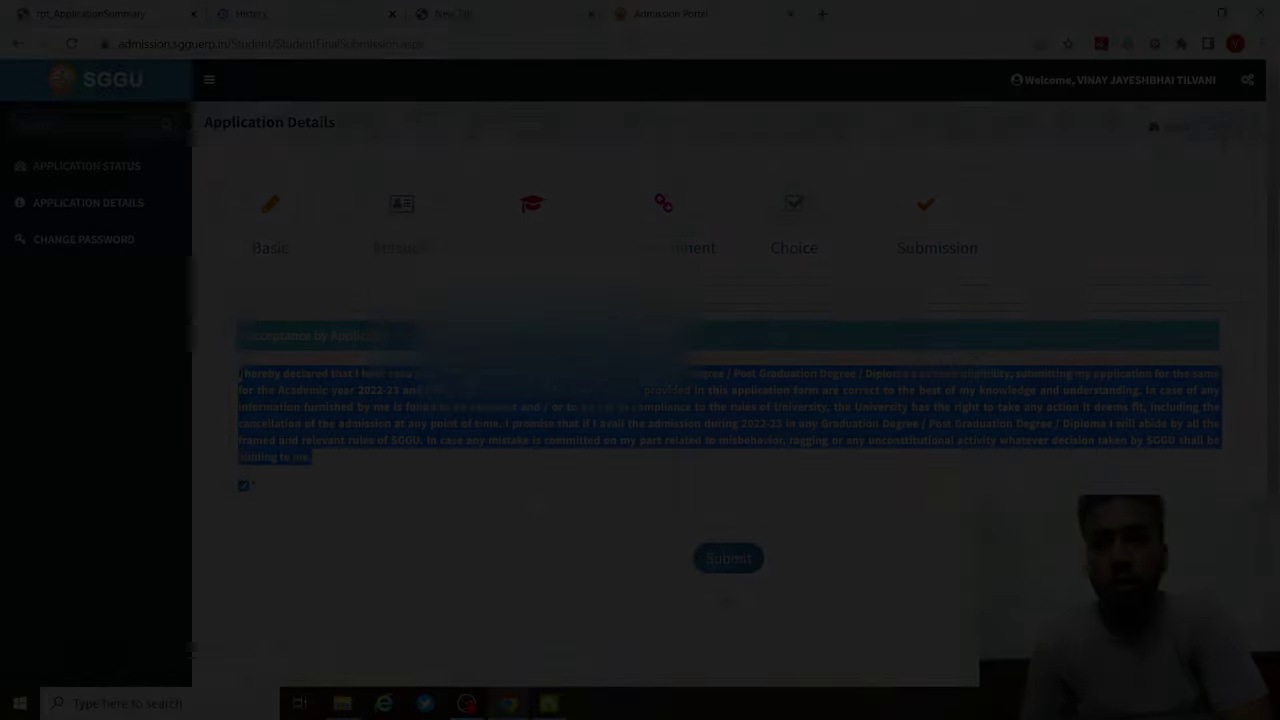